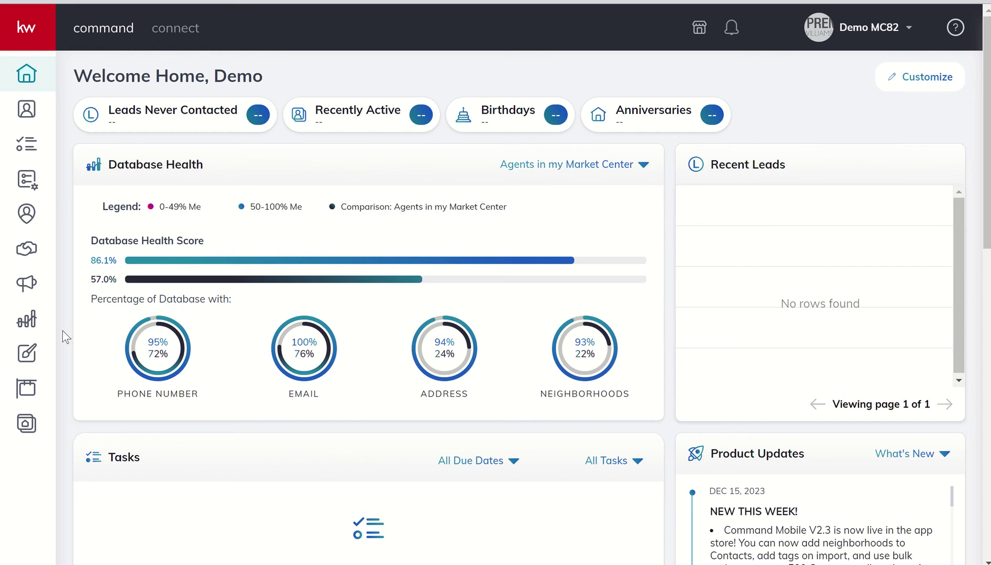
Start a new blank email template from Designs via Create Design > Email
{"action": "left_click", "coordinate": [26, 358]}
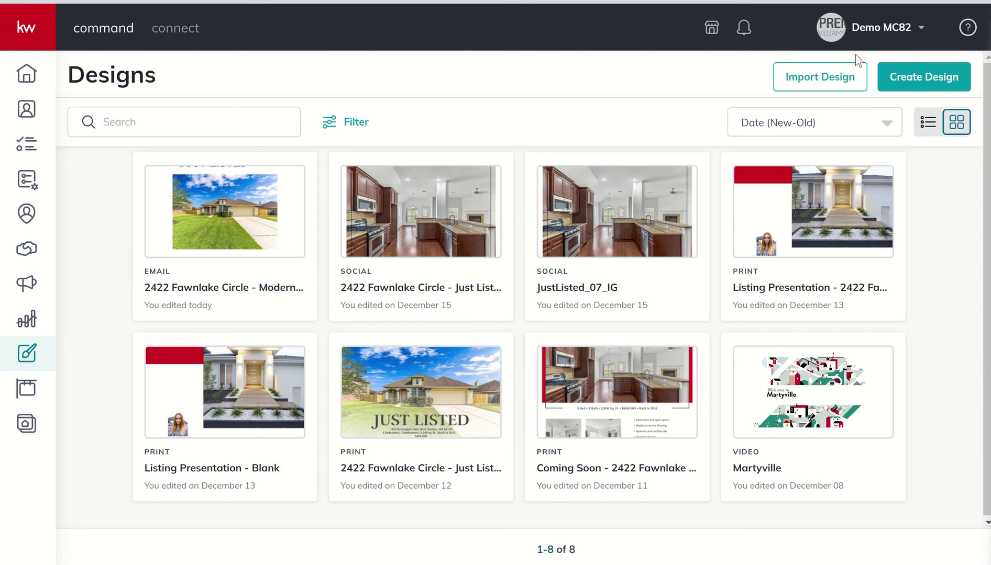
{"action": "left_click", "coordinate": [920, 80]}
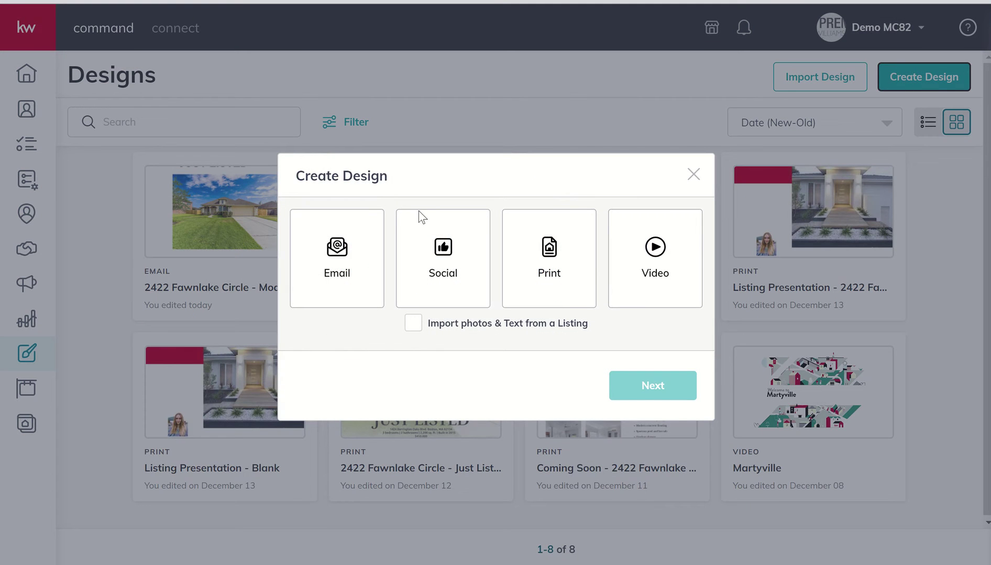
{"action": "left_click", "coordinate": [335, 254]}
{"action": "left_click", "coordinate": [648, 386]}
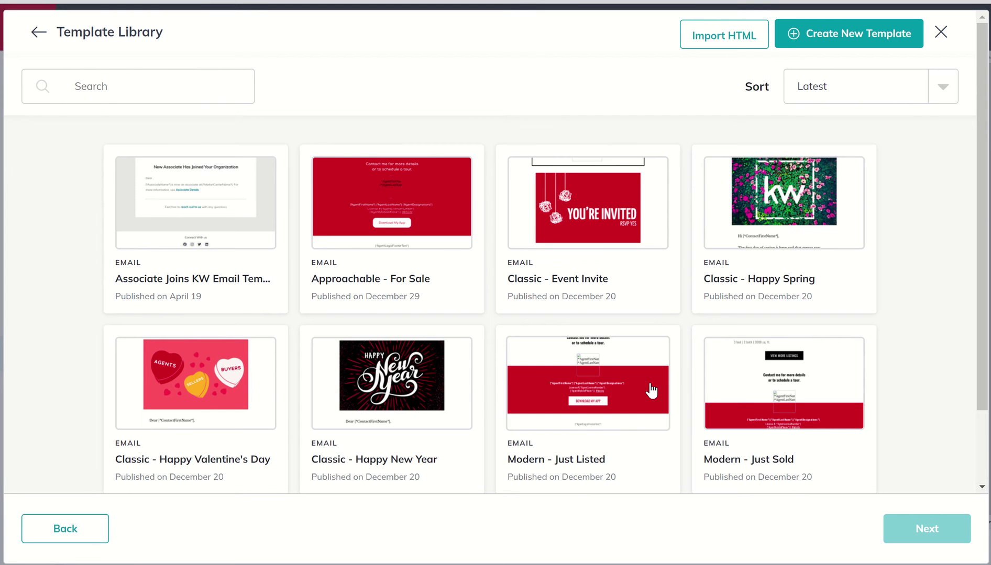
{"action": "left_click", "coordinate": [862, 48]}
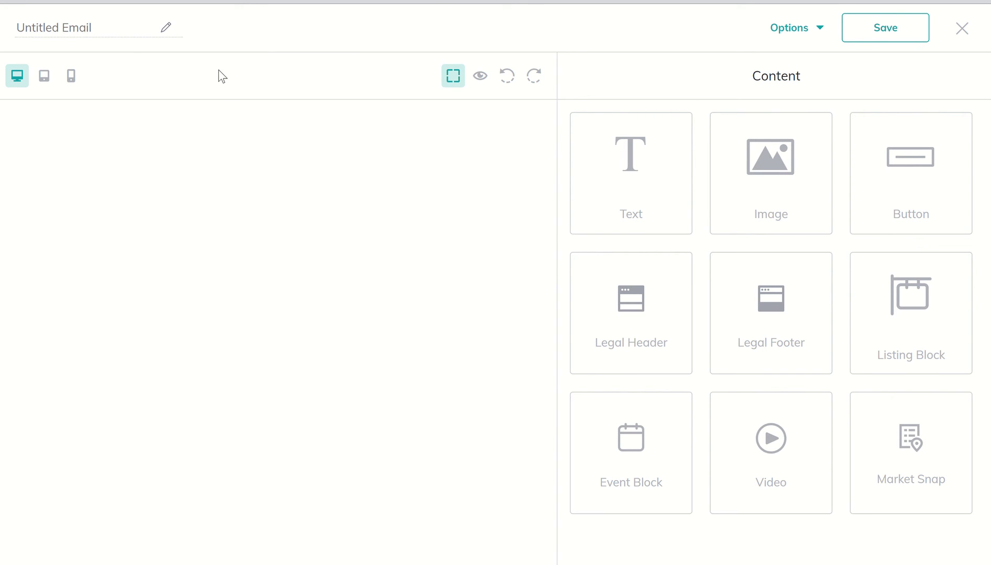
Rename the Untitled Email to 'December '23 Newsletter'
{"action": "left_click", "coordinate": [120, 38]}
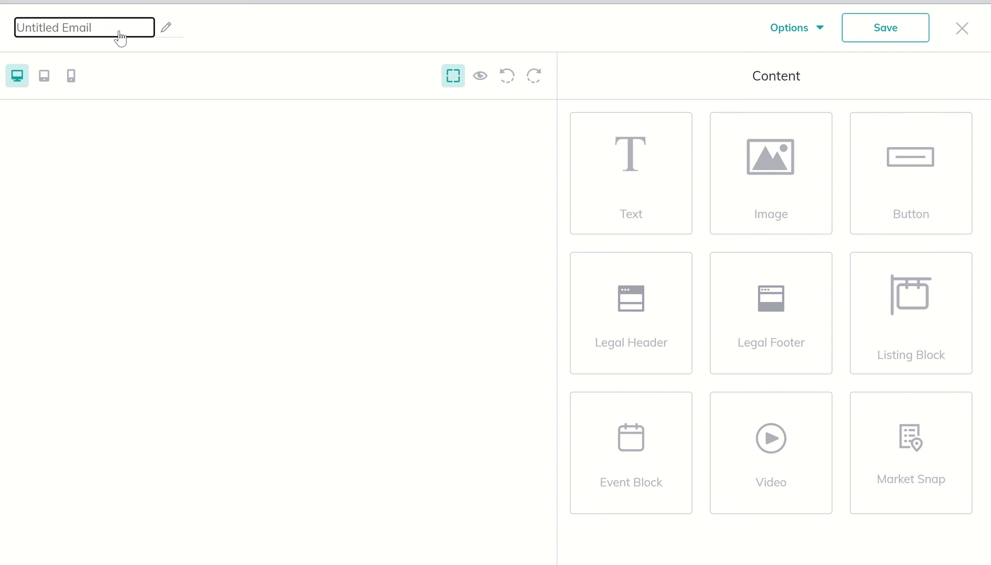
{"action": "type", "text": "December"}
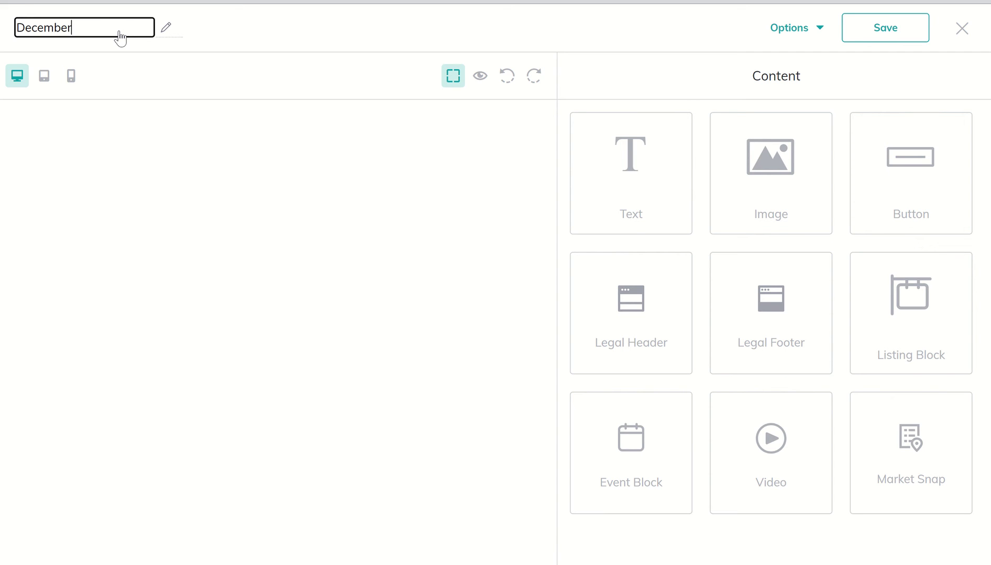
{"action": "type", "text": " '23 Newsletter"}
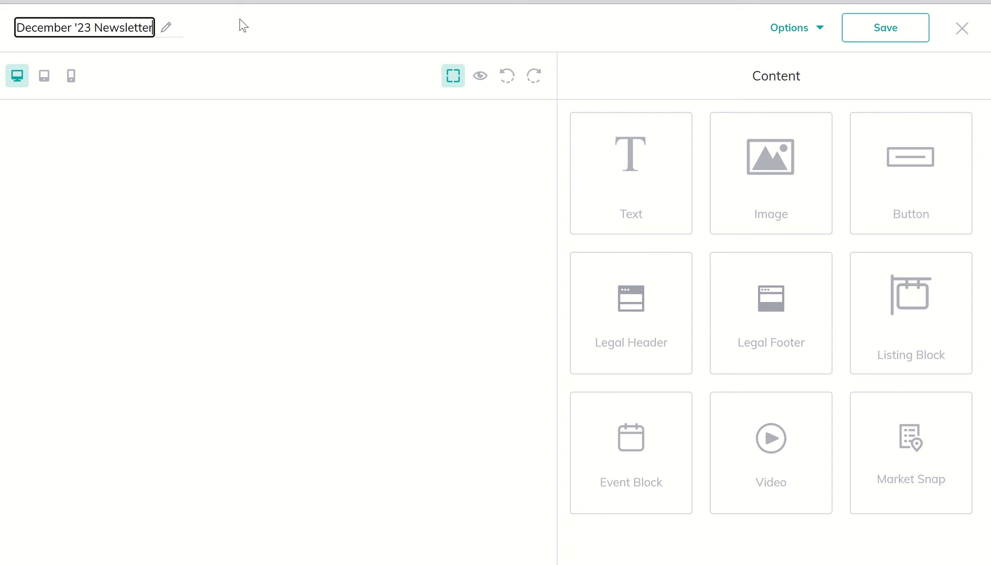
{"action": "left_click", "coordinate": [250, 37]}
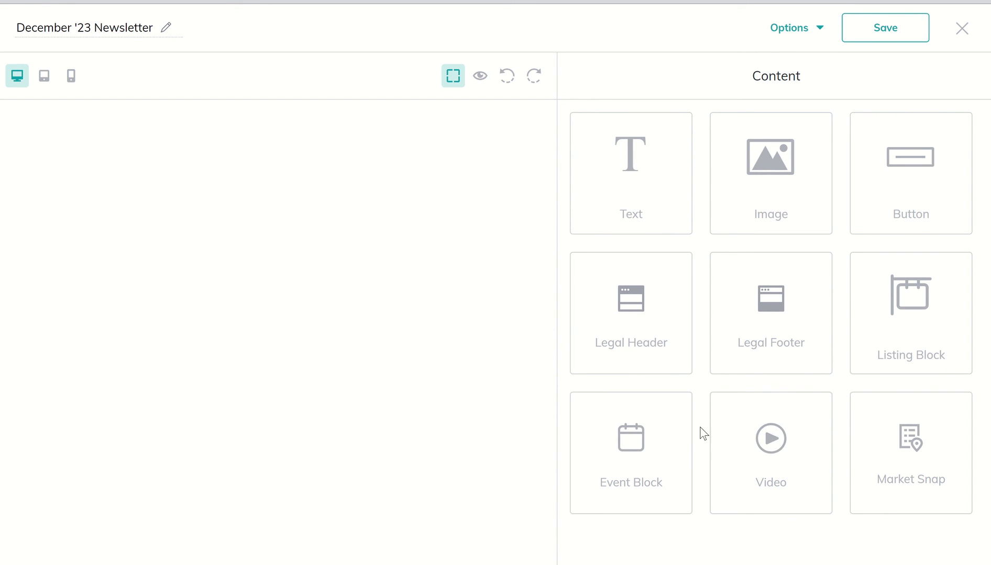
Place a Legal Header block at the top of the email and check it in preview
{"action": "left_click_drag", "start_coordinate": [644, 341], "coordinate": [487, 241]}
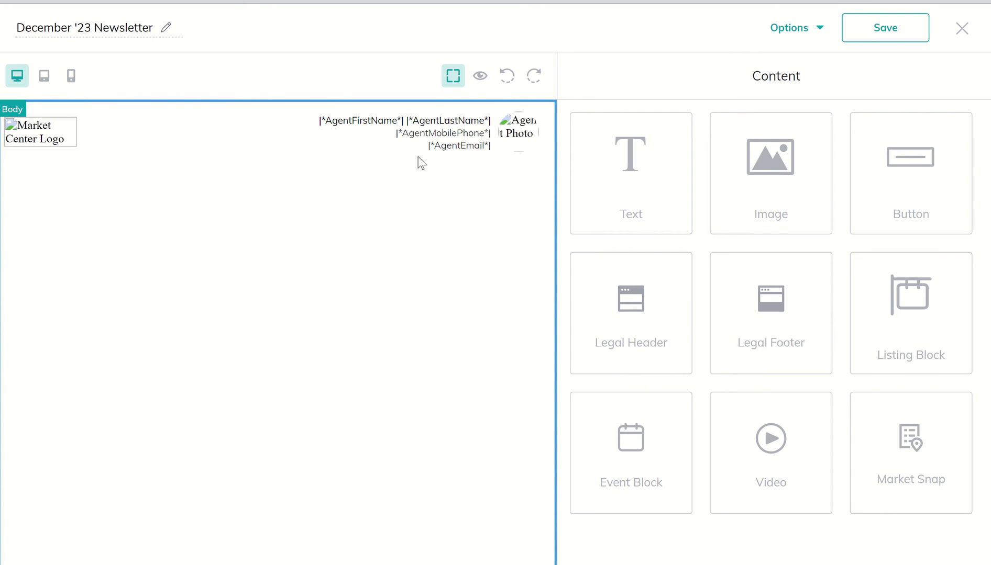
{"action": "left_click", "coordinate": [485, 84]}
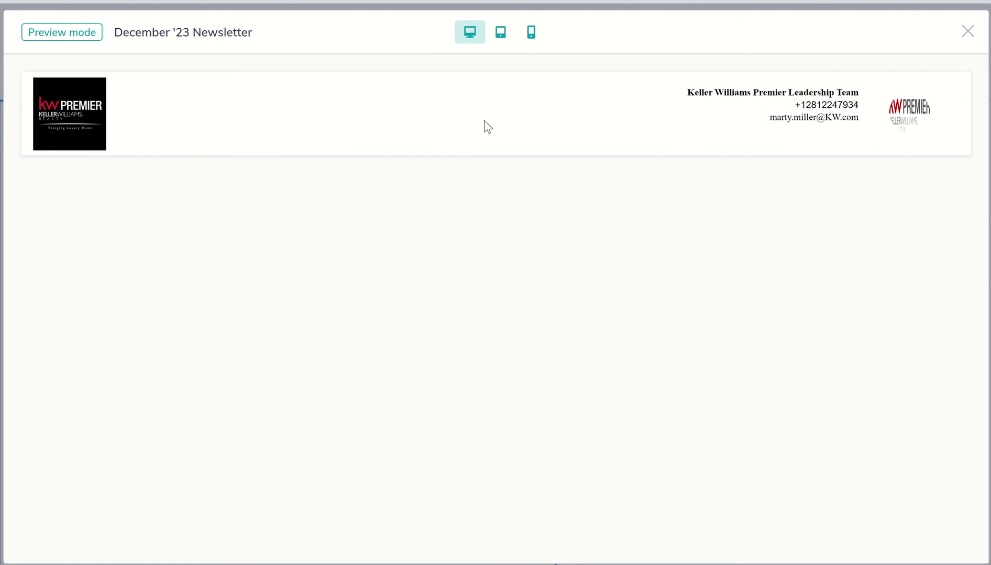
{"action": "left_click", "coordinate": [968, 42]}
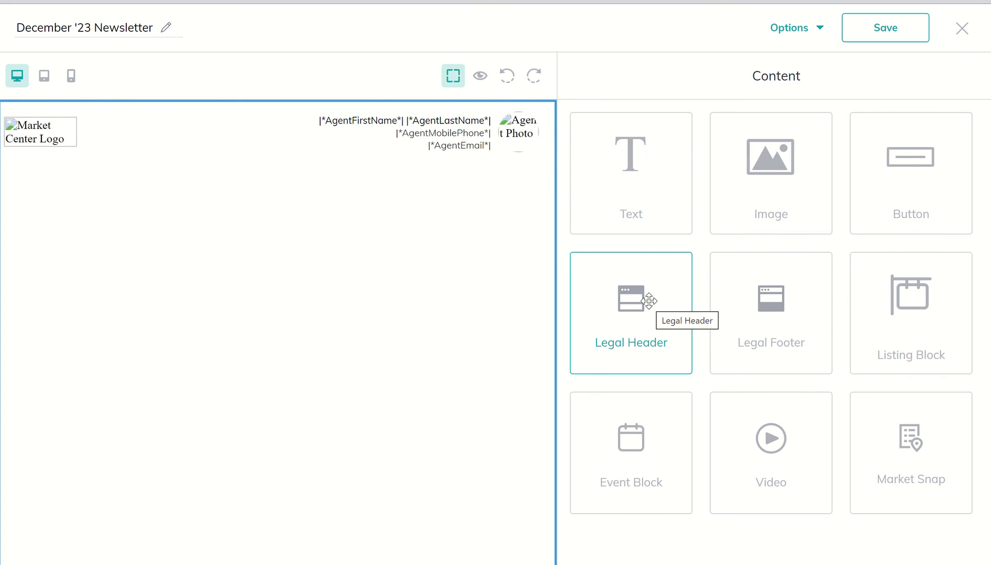
Add a text block below the header and replace its placeholder with 'Hey'
{"action": "left_click_drag", "start_coordinate": [621, 208], "coordinate": [490, 259]}
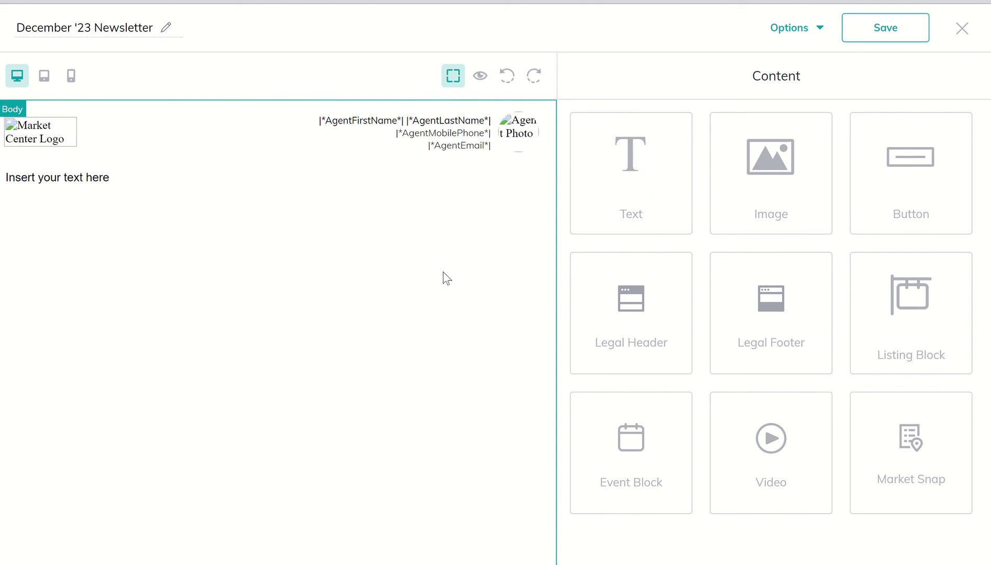
{"action": "left_click", "coordinate": [101, 180]}
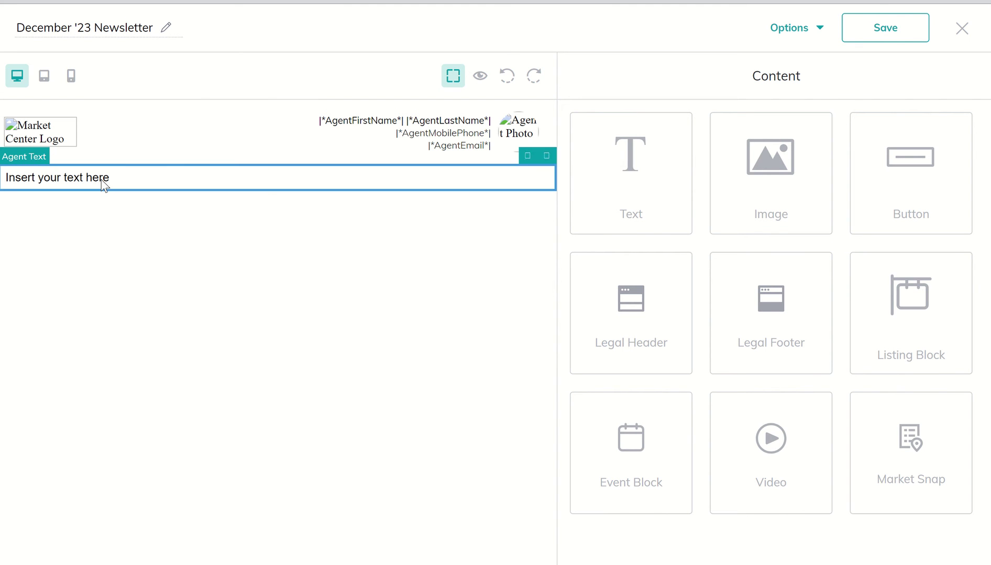
{"action": "left_click", "coordinate": [527, 158]}
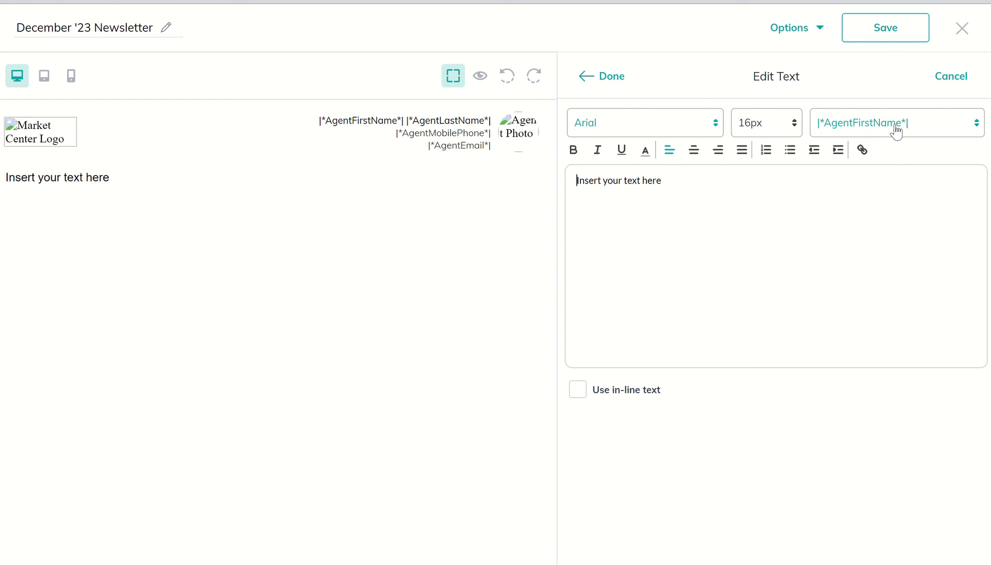
{"action": "left_click_drag", "start_coordinate": [675, 182], "coordinate": [534, 198]}
{"action": "type", "text": "Hey"}
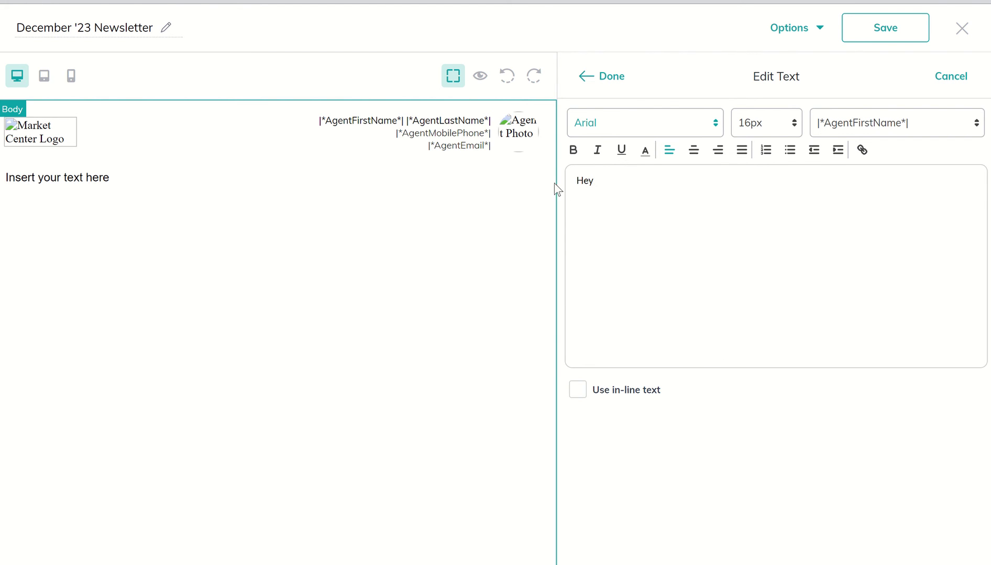
Insert the ContactFirstName merge tag, a comma, and a 'Body text here.....' line
{"action": "left_click", "coordinate": [844, 137]}
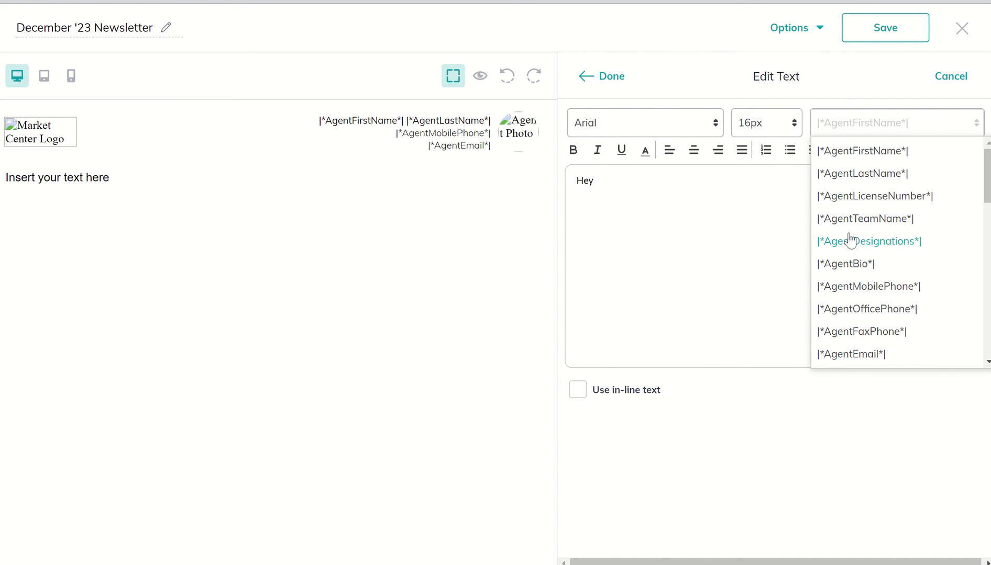
{"action": "scroll", "coordinate": [849, 239], "scroll_direction": "down", "scroll_amount": 5}
{"action": "scroll", "coordinate": [850, 241], "scroll_direction": "down", "scroll_amount": 8}
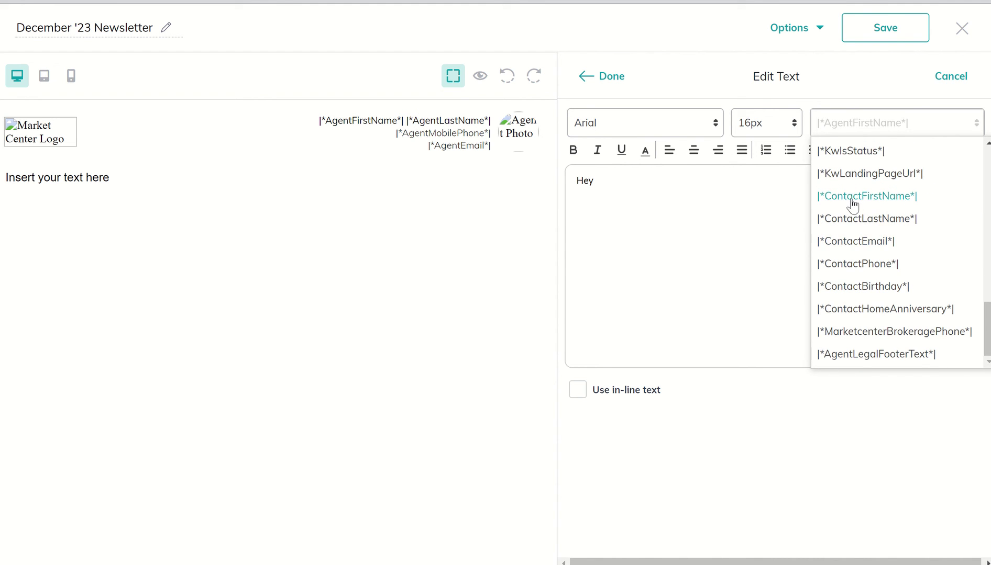
{"action": "left_click", "coordinate": [851, 197]}
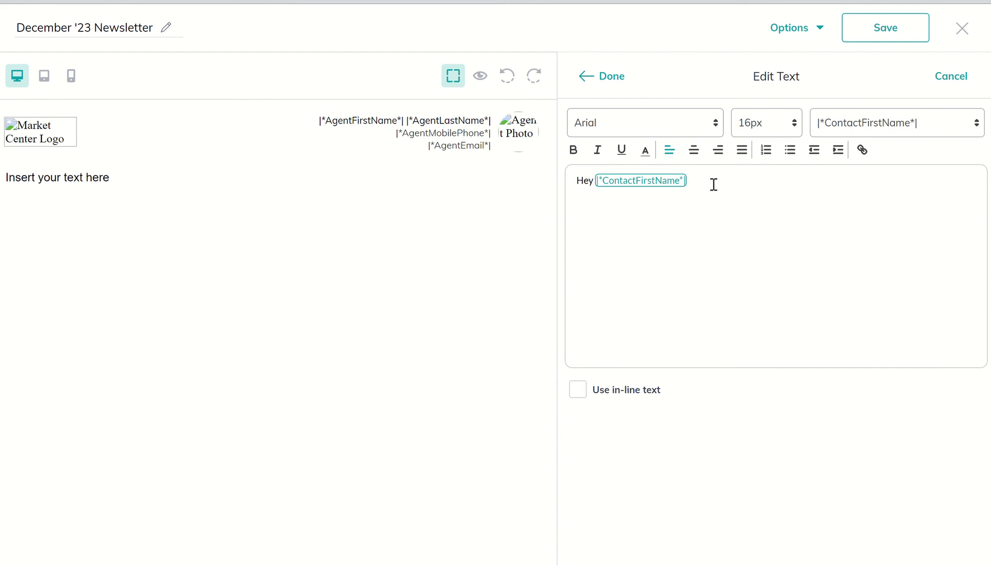
{"action": "type", "text": ","}
{"action": "key", "text": "Return"}
{"action": "type", "text": "Body text here....."}
{"action": "key", "text": "BackSpace"}
{"action": "key", "text": "BackSpace"}
{"action": "key", "text": "BackSpace"}
{"action": "key", "text": "BackSpace"}
Apply the text and add an empty image block below it, choosing no image
{"action": "left_click", "coordinate": [603, 82]}
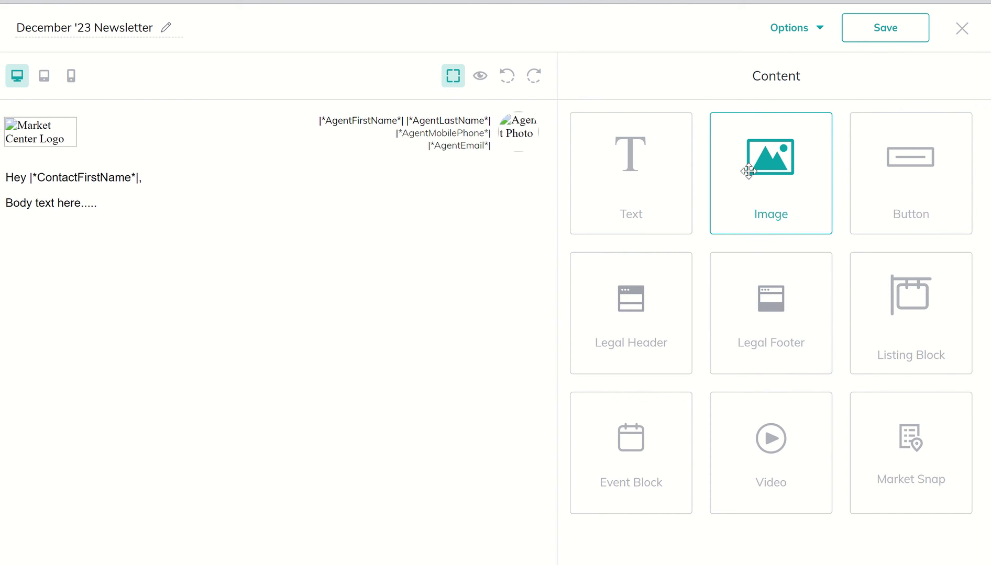
{"action": "left_click_drag", "start_coordinate": [749, 171], "coordinate": [338, 282]}
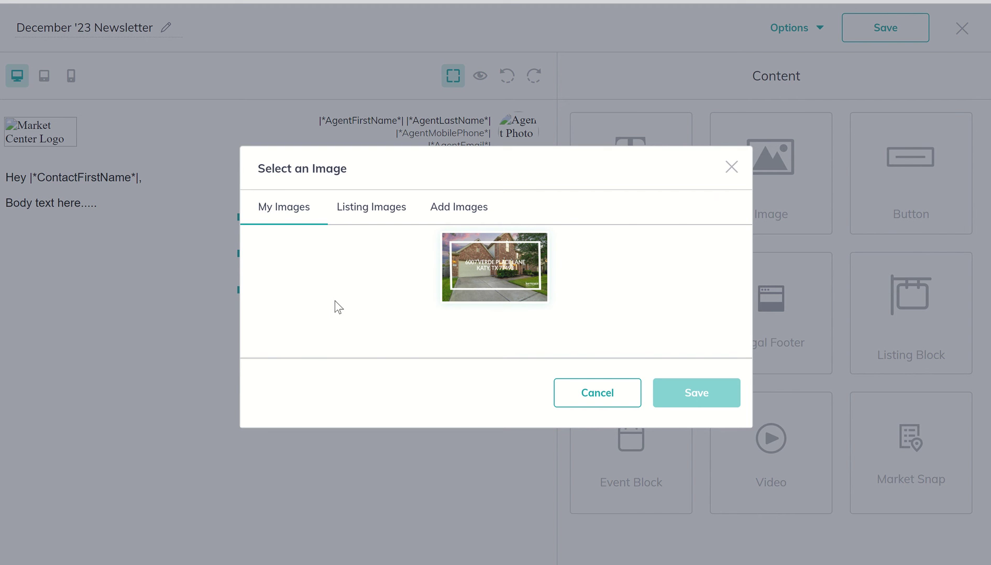
{"action": "left_click", "coordinate": [457, 209]}
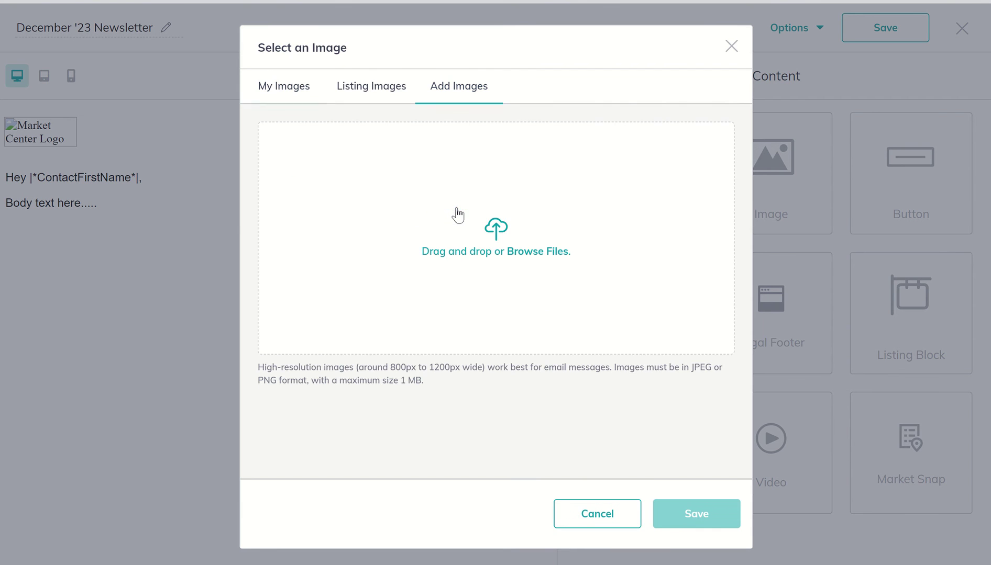
{"action": "left_click", "coordinate": [426, 223]}
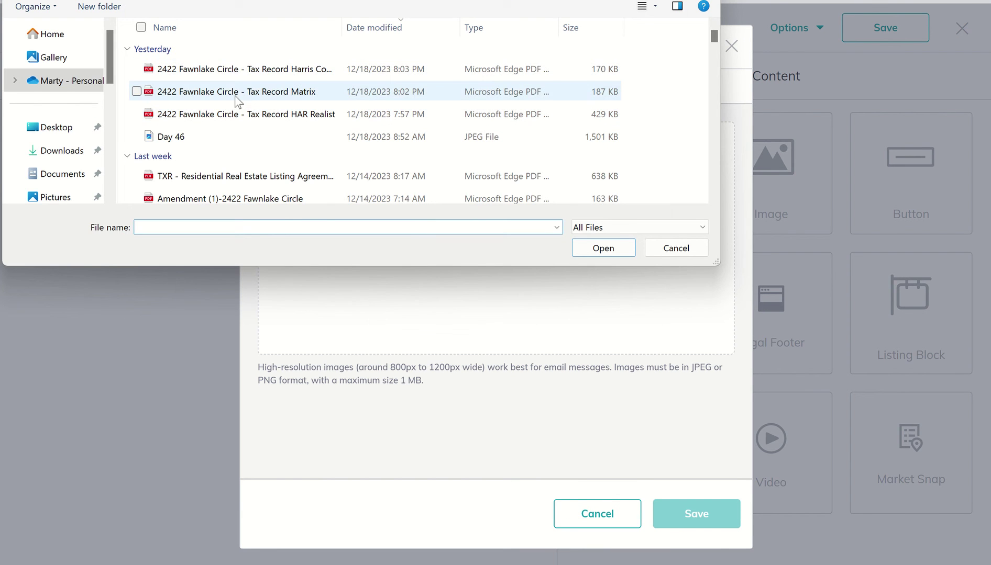
{"action": "left_click", "coordinate": [656, 247]}
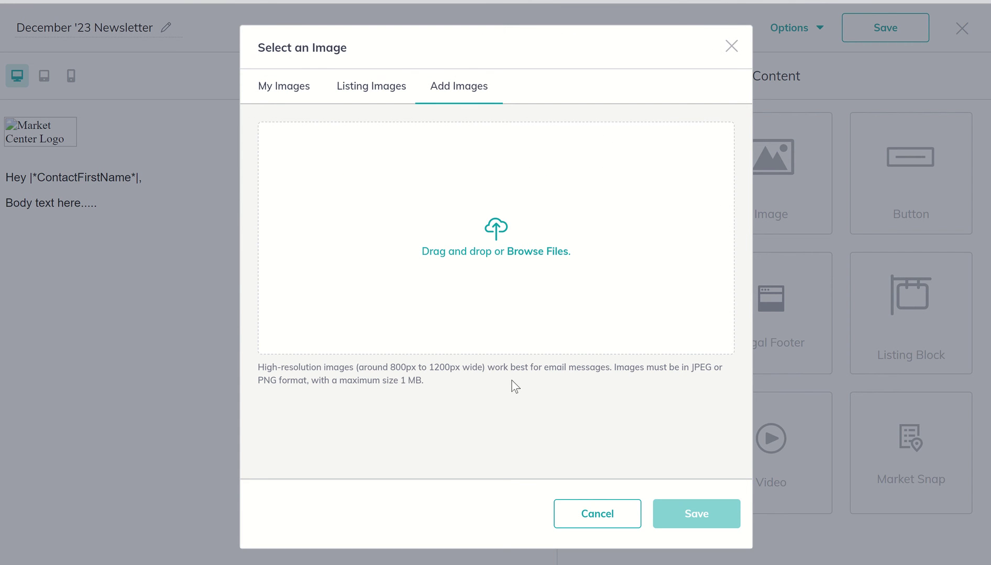
{"action": "left_click", "coordinate": [570, 516]}
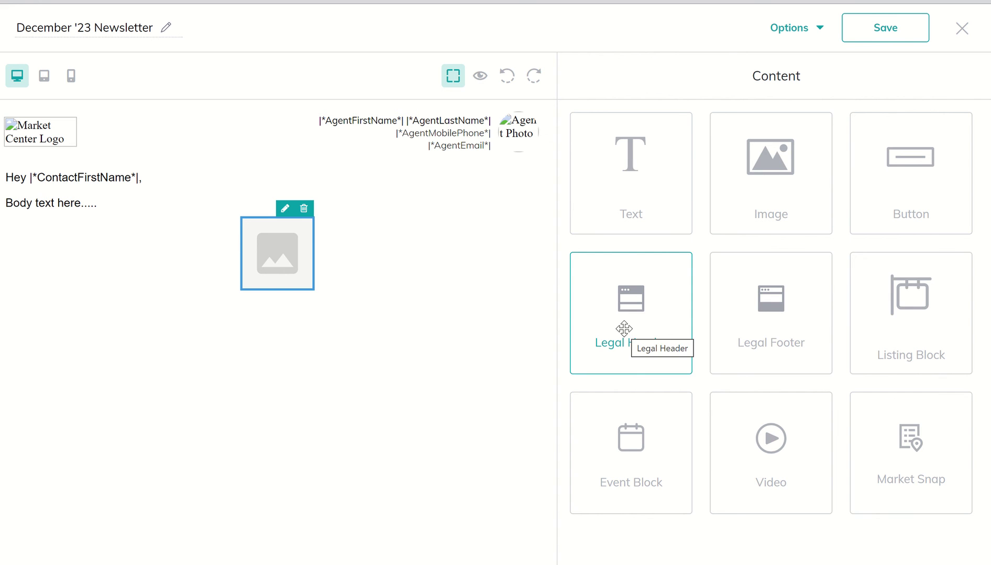
Add a listing block below the image and bring up its detail fields
{"action": "left_click_drag", "start_coordinate": [894, 311], "coordinate": [395, 361]}
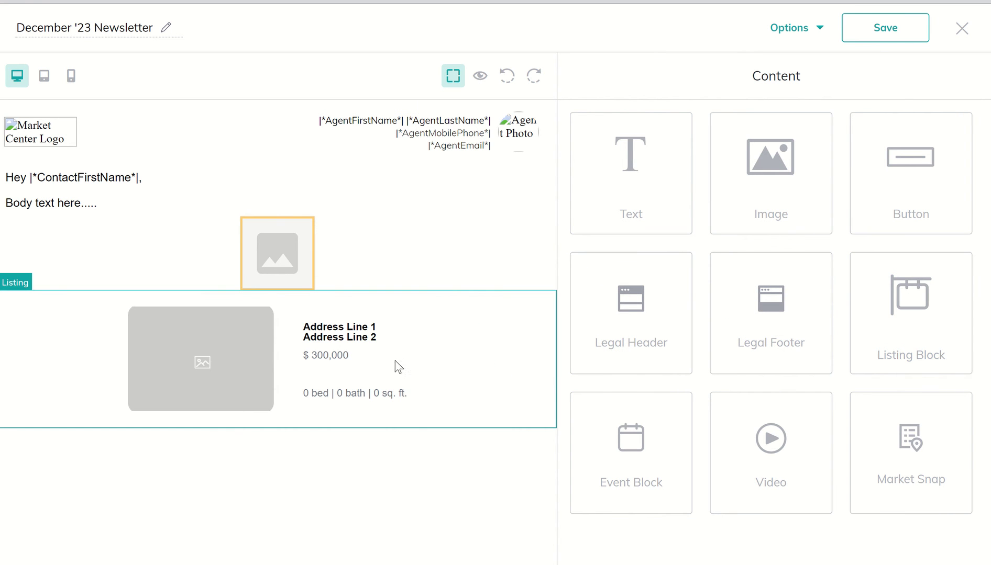
{"action": "left_click", "coordinate": [237, 365]}
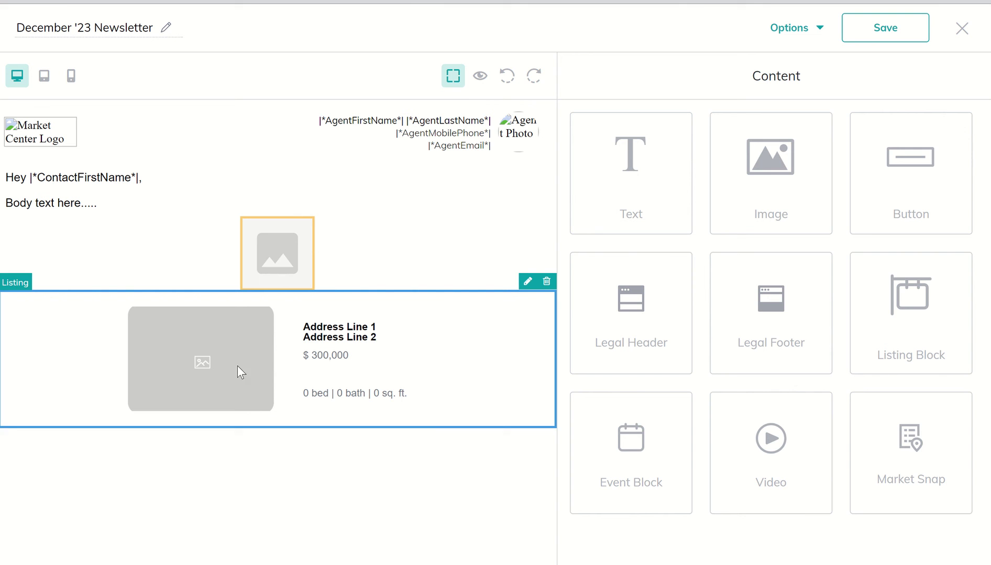
{"action": "left_click", "coordinate": [527, 282]}
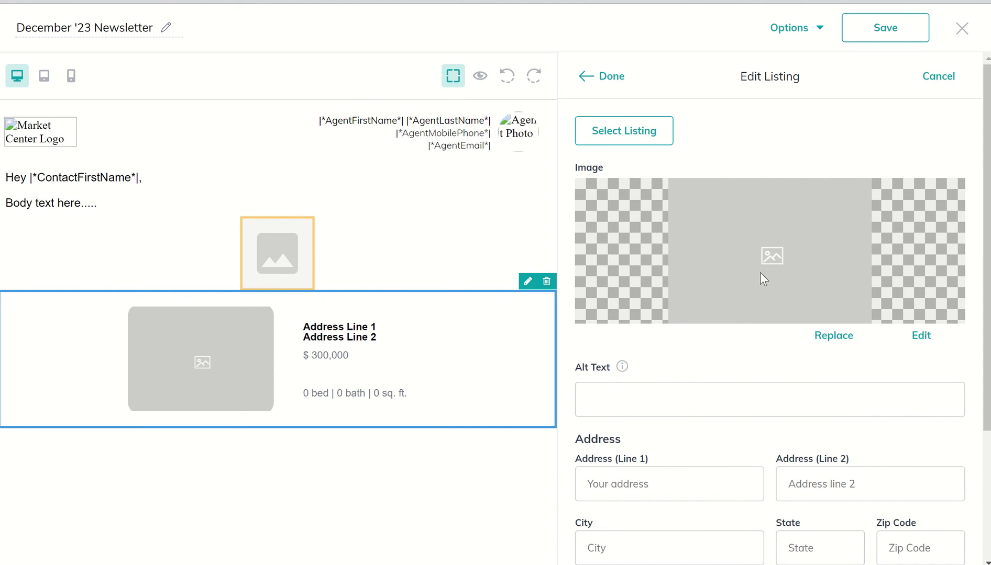
{"action": "scroll", "coordinate": [749, 360], "scroll_direction": "down", "scroll_amount": 3}
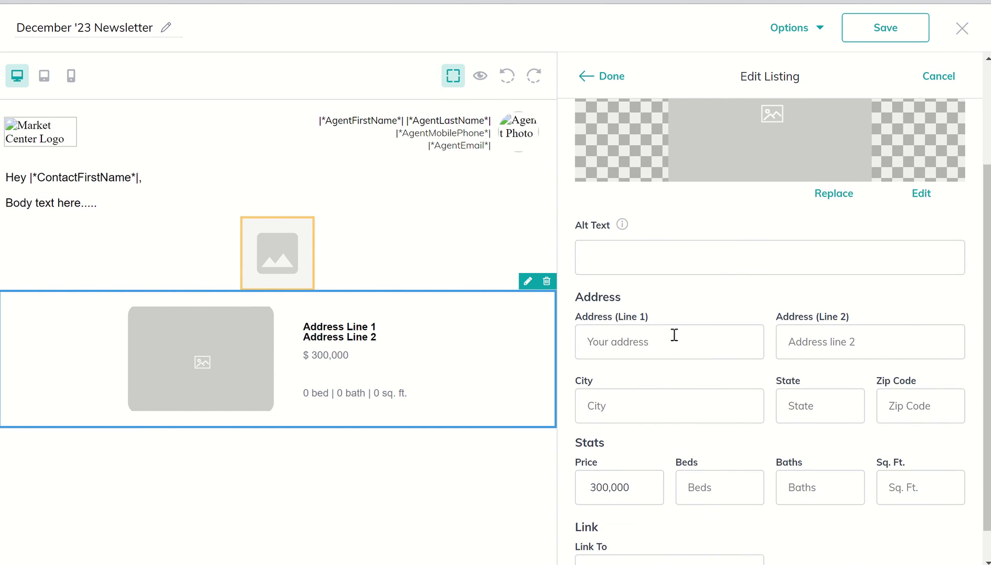
{"action": "scroll", "coordinate": [725, 432], "scroll_direction": "down", "scroll_amount": 1}
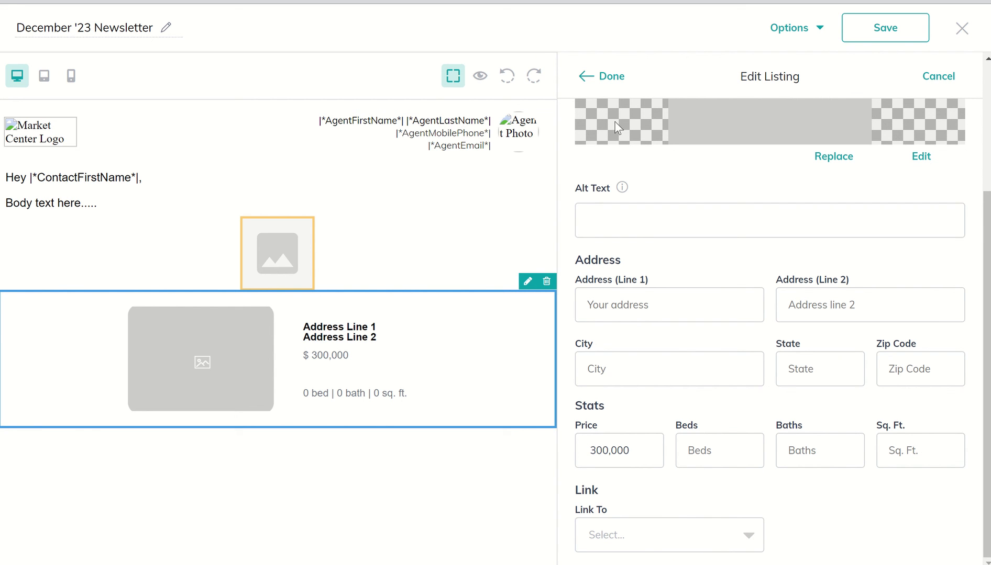
{"action": "left_click", "coordinate": [586, 80]}
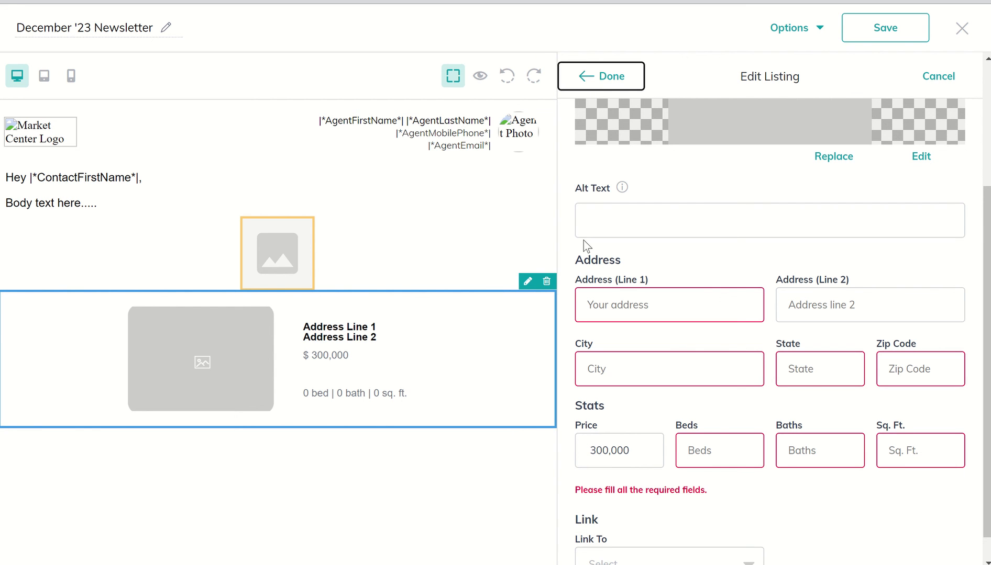
{"action": "left_click", "coordinate": [688, 307]}
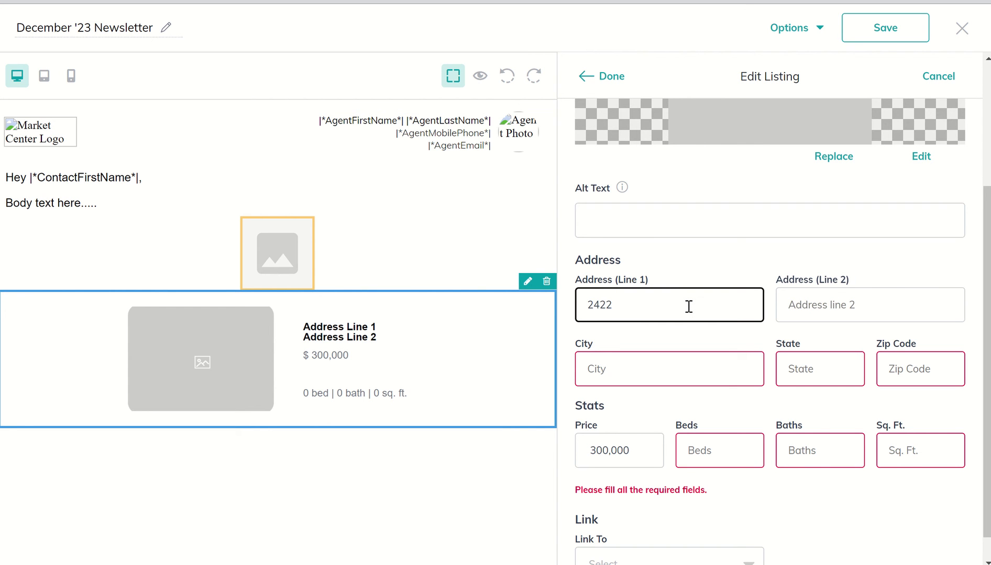
{"action": "key", "text": "Tab"}
{"action": "key", "text": "Tab"}
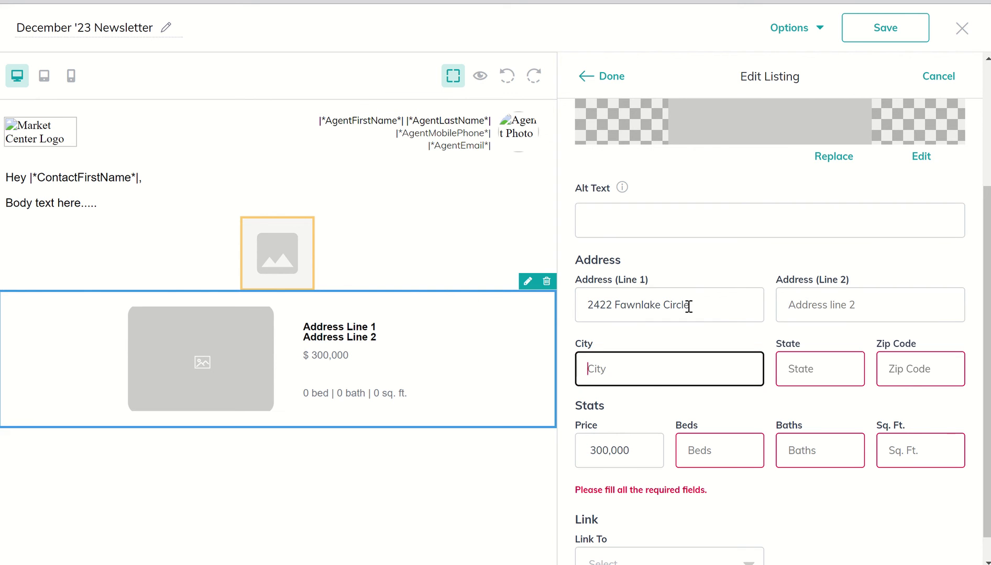
{"action": "type", "text": "Katy"}
{"action": "key", "text": "Tab"}
{"action": "type", "text": "TX"}
{"action": "key", "text": "Tab"}
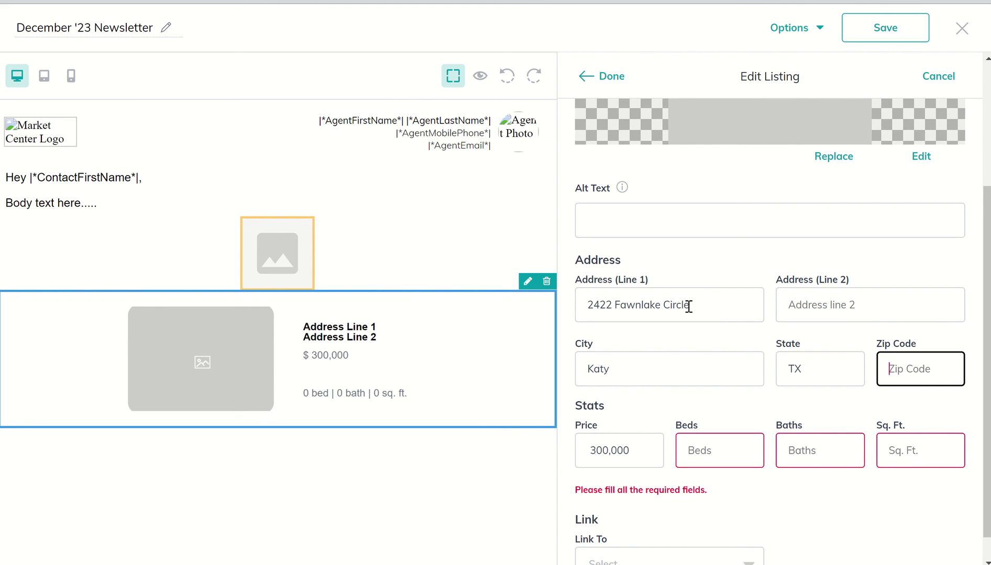
{"action": "type", "text": "77493"}
Set price 380000, 4 beds, 2 baths and 2296 sq. ft., then apply the listing
{"action": "key", "text": "Tab"}
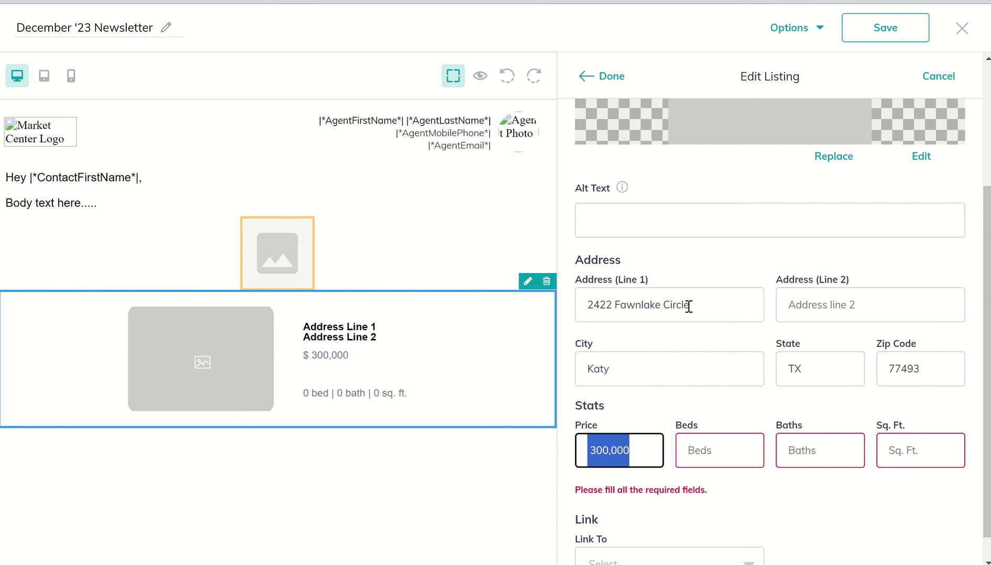
{"action": "type", "text": "380"}
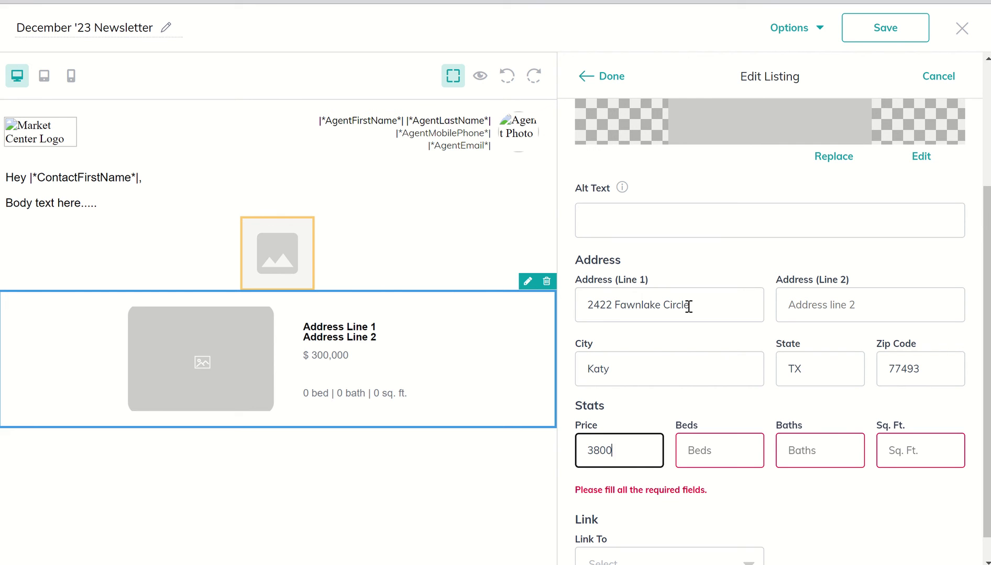
{"action": "key", "text": "Tab"}
{"action": "type", "text": "4"}
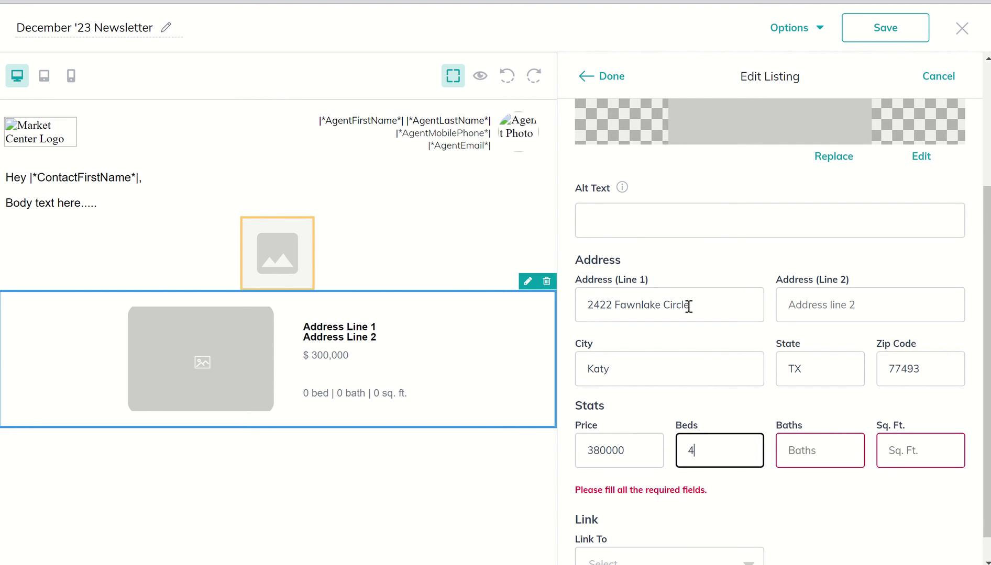
{"action": "key", "text": "Tab"}
{"action": "type", "text": "2"}
{"action": "key", "text": "Tab"}
{"action": "type", "text": "229"}
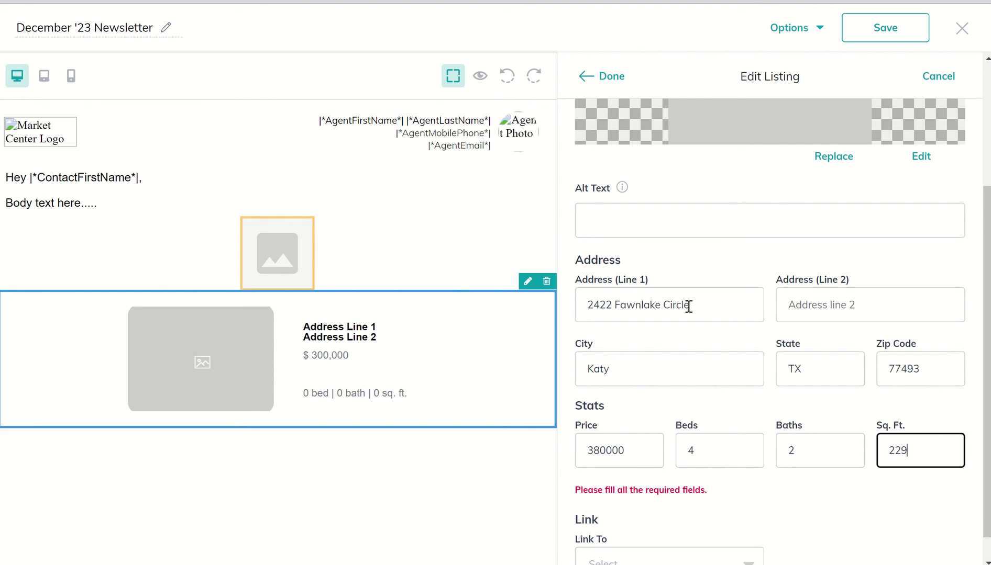
{"action": "type", "text": "6"}
{"action": "scroll", "coordinate": [688, 307], "scroll_direction": "down", "scroll_amount": 1}
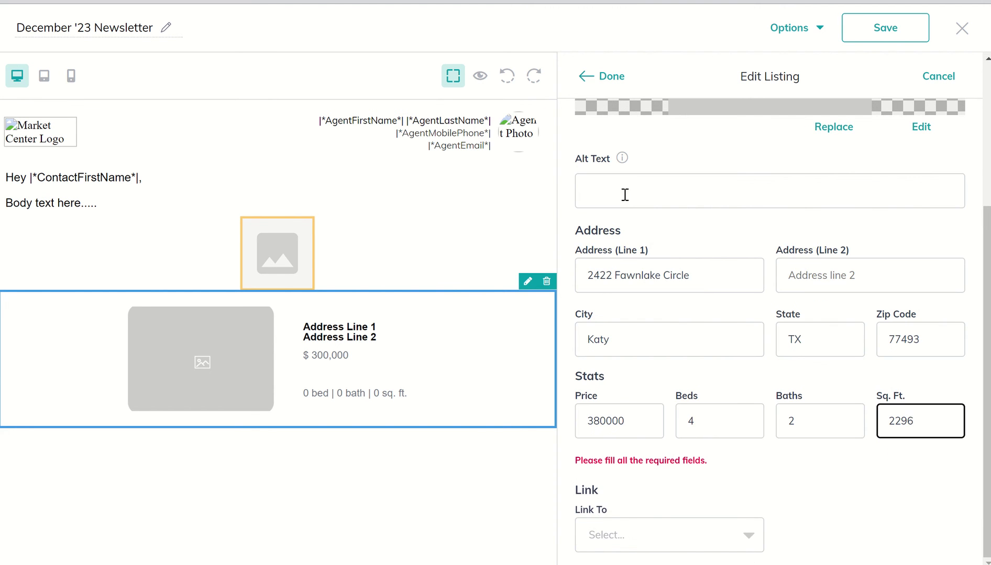
{"action": "left_click", "coordinate": [606, 81]}
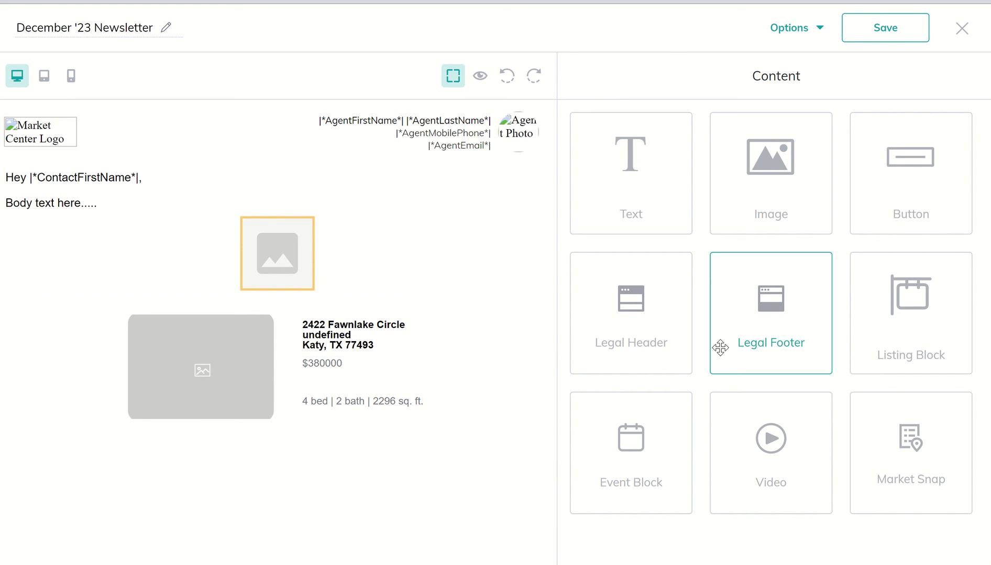
Place an Event Block with placeholder date, Event title and VIEW DETAILS button below the listing
{"action": "left_click_drag", "start_coordinate": [893, 316], "coordinate": [895, 321]}
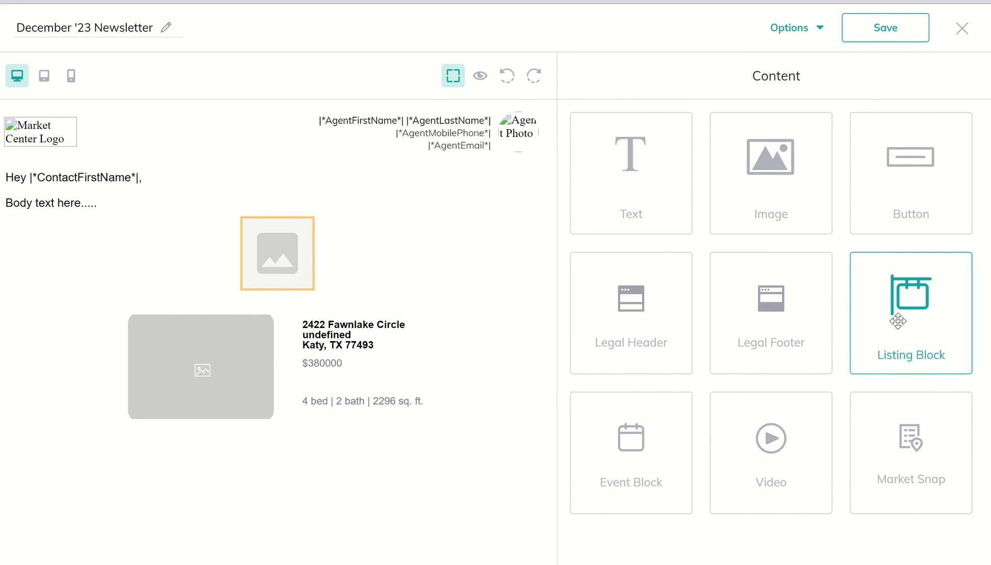
{"action": "left_click_drag", "start_coordinate": [626, 449], "coordinate": [464, 482]}
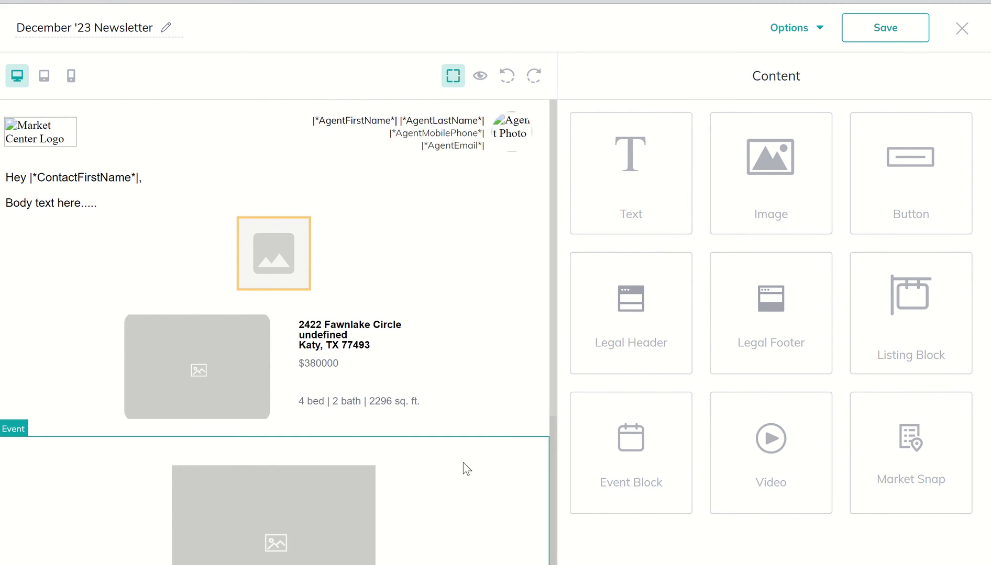
{"action": "scroll", "coordinate": [463, 462], "scroll_direction": "down", "scroll_amount": 4}
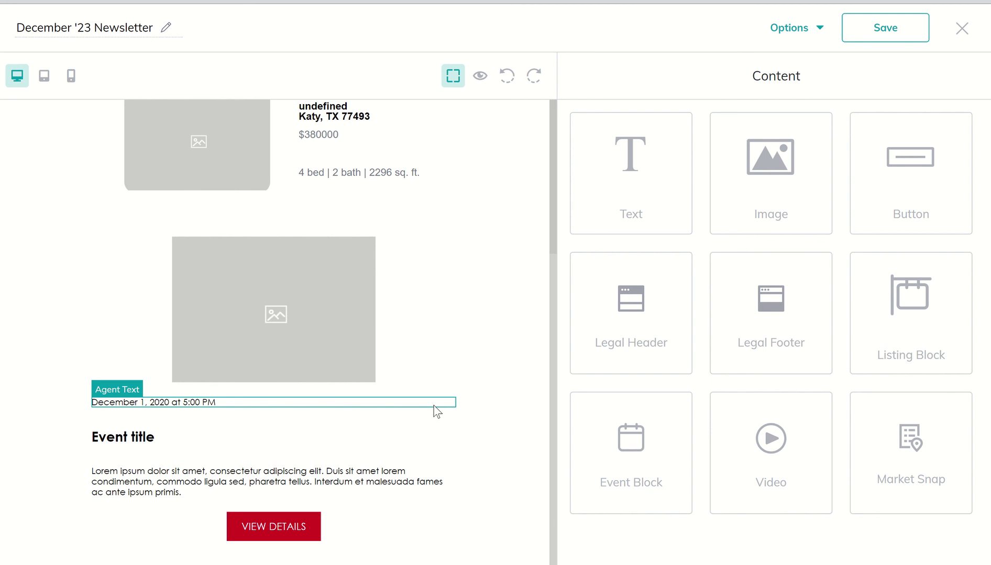
{"action": "scroll", "coordinate": [376, 237], "scroll_direction": "up", "scroll_amount": 1}
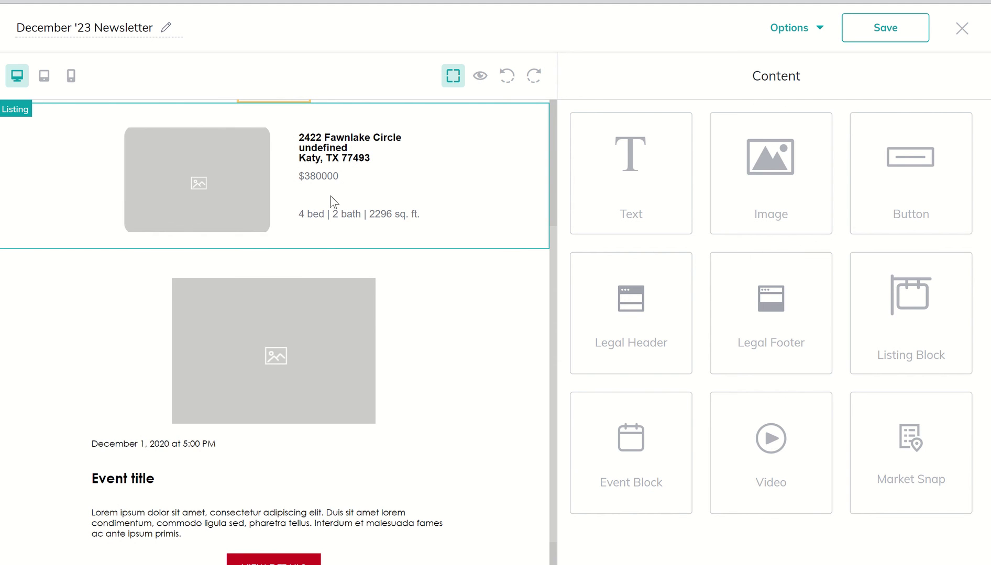
{"action": "scroll", "coordinate": [296, 190], "scroll_direction": "down", "scroll_amount": 1}
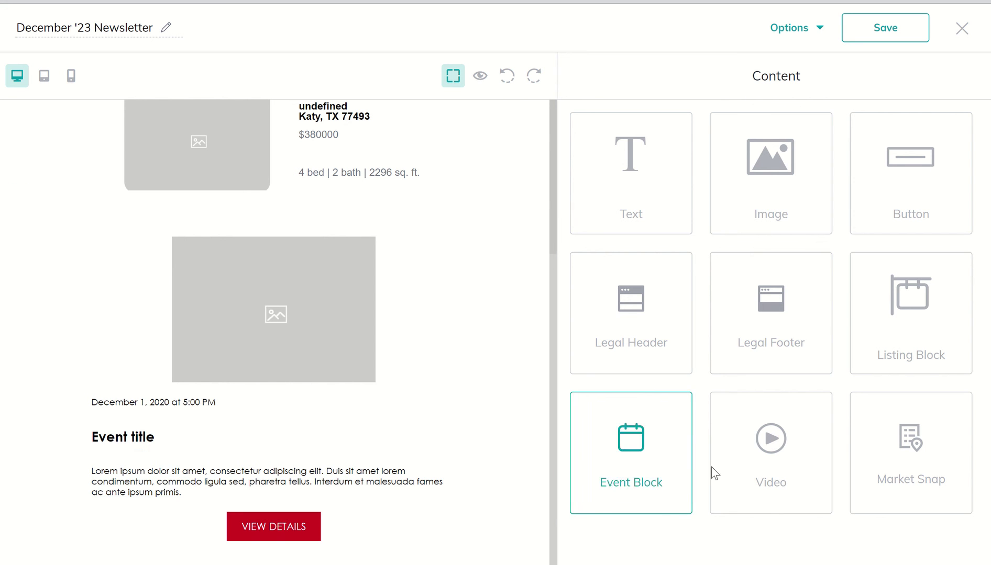
Add a video block below the event and set its URL to the agent's website address
{"action": "left_click_drag", "start_coordinate": [772, 463], "coordinate": [499, 556]}
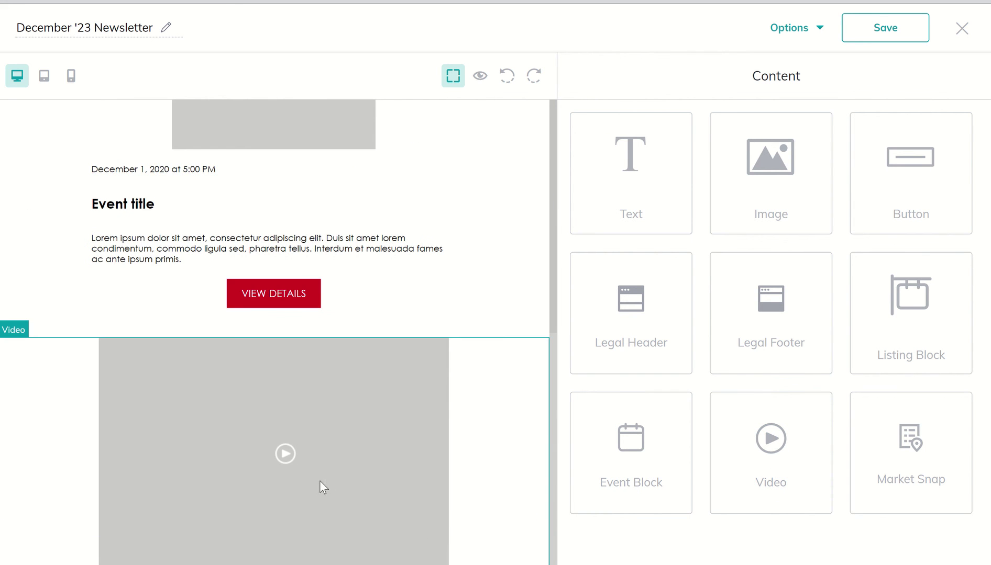
{"action": "left_click", "coordinate": [320, 474]}
{"action": "left_click", "coordinate": [520, 329]}
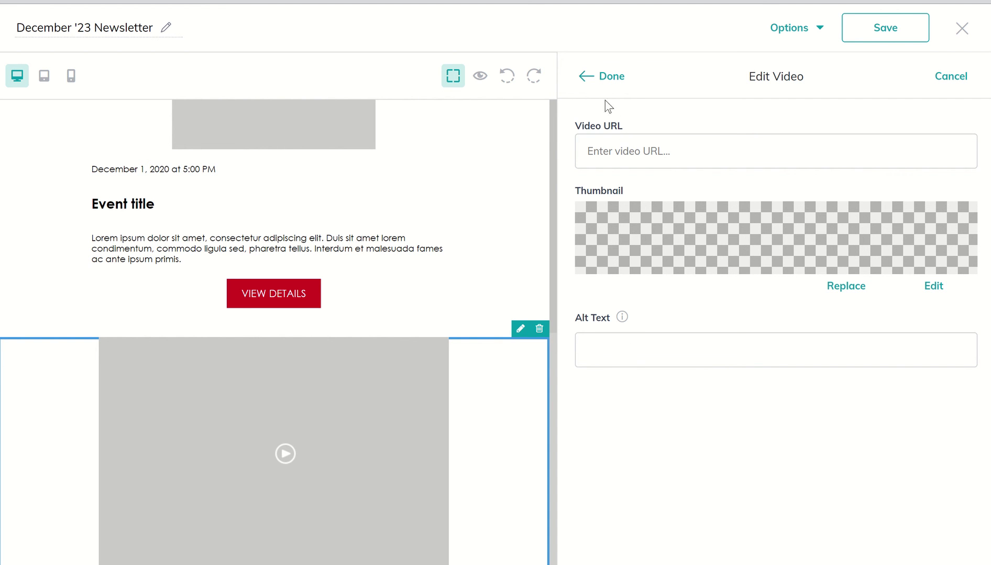
{"action": "left_click", "coordinate": [594, 81]}
{"action": "left_click", "coordinate": [601, 154]}
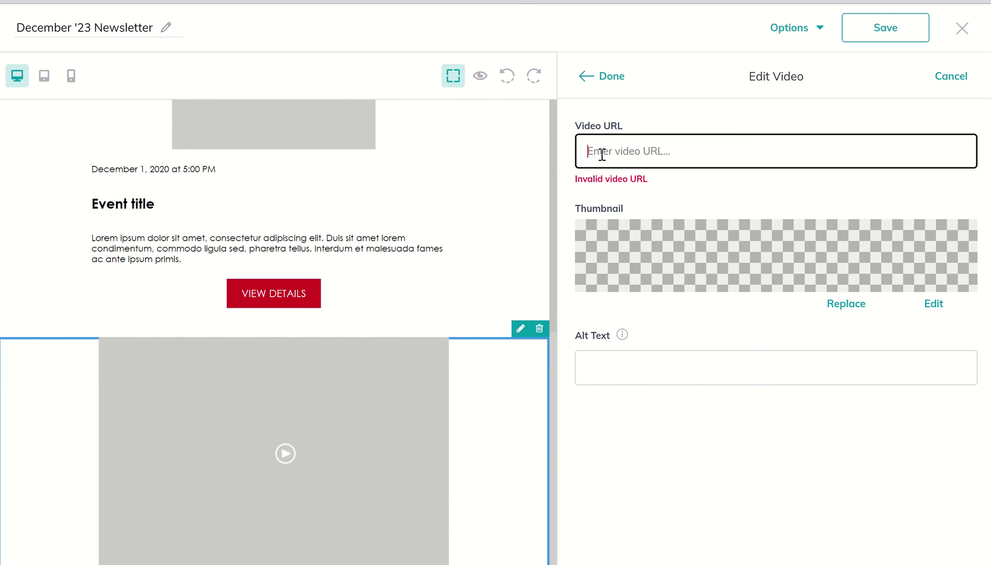
{"action": "type", "text": "http://martymiller.kw.com"}
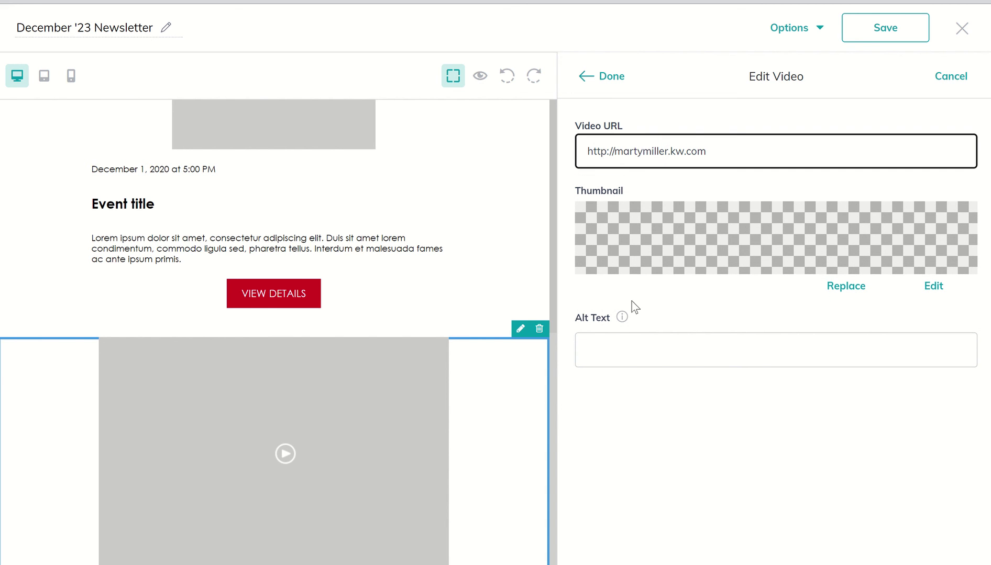
{"action": "left_click", "coordinate": [610, 79]}
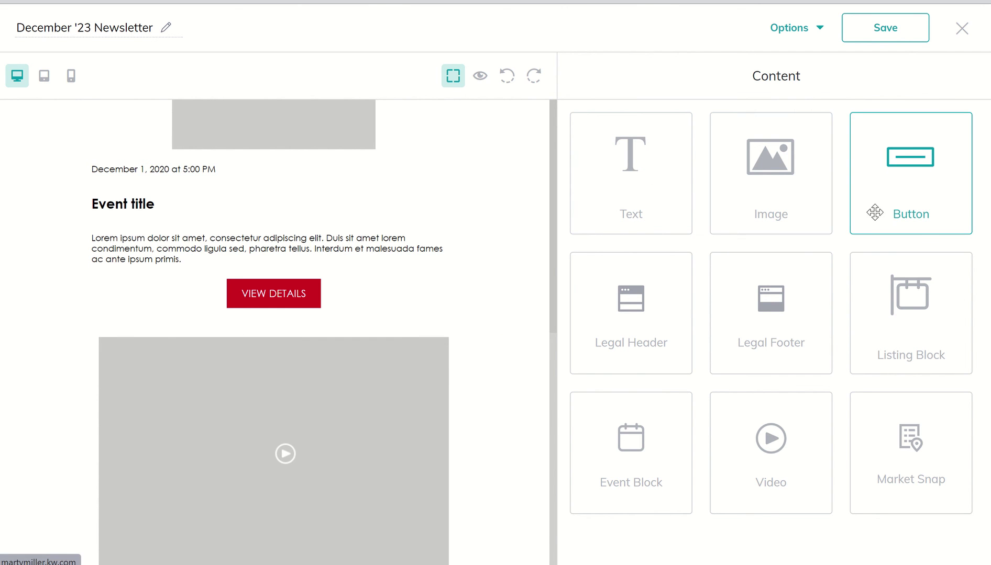
Add a black 'Button' block below the video, keeping its default settings
{"action": "left_click_drag", "start_coordinate": [874, 210], "coordinate": [446, 546]}
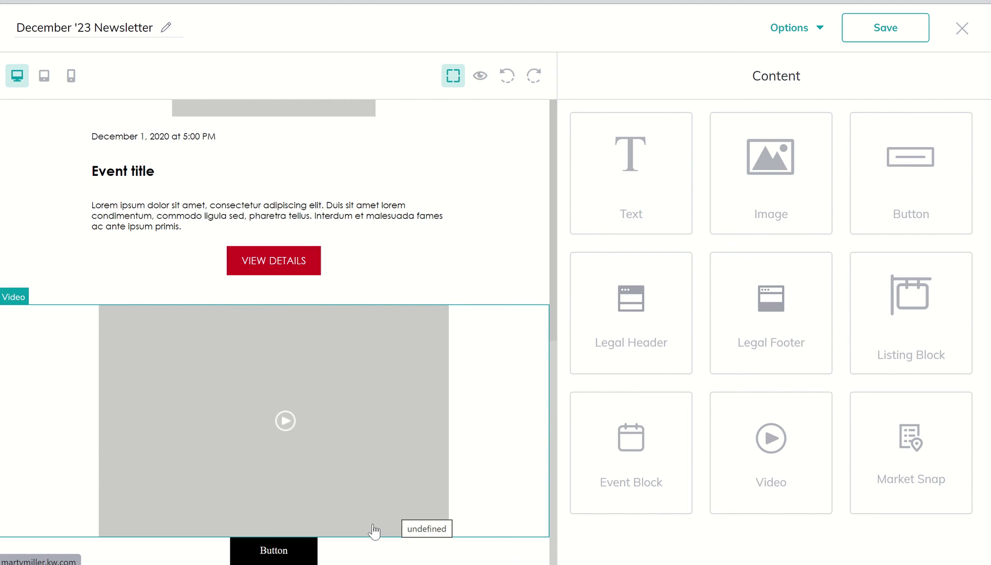
{"action": "left_click", "coordinate": [303, 554]}
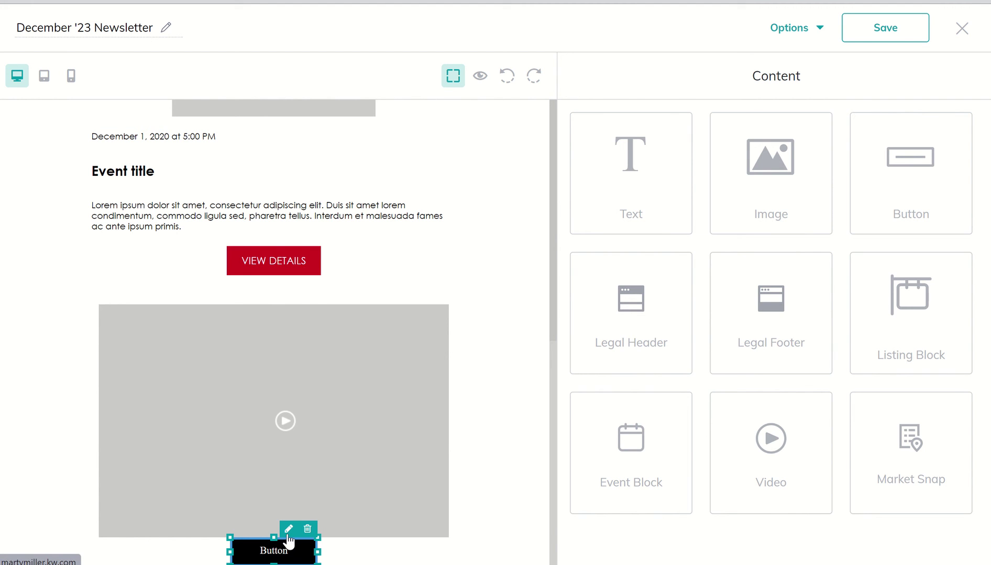
{"action": "left_click", "coordinate": [289, 530]}
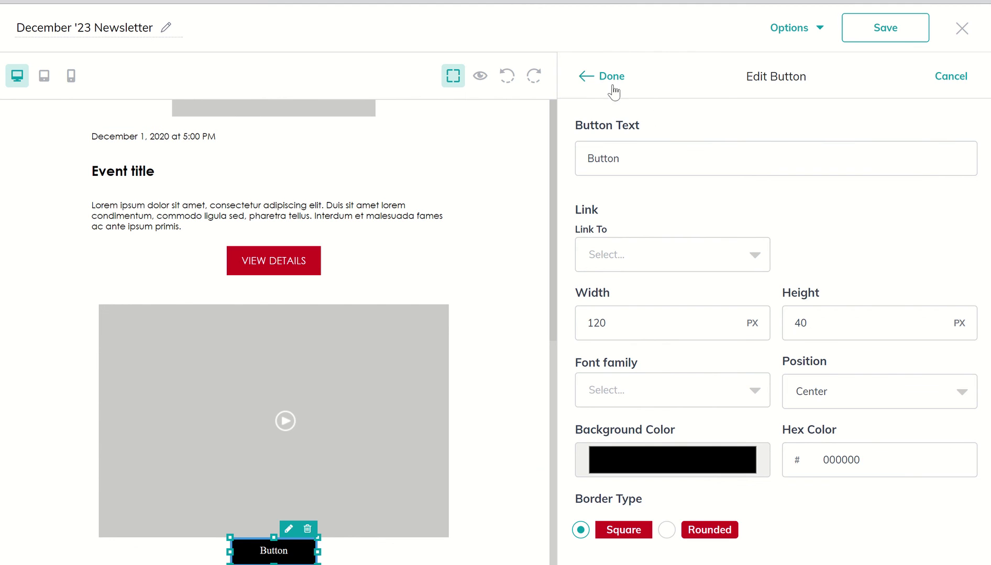
{"action": "left_click", "coordinate": [586, 78]}
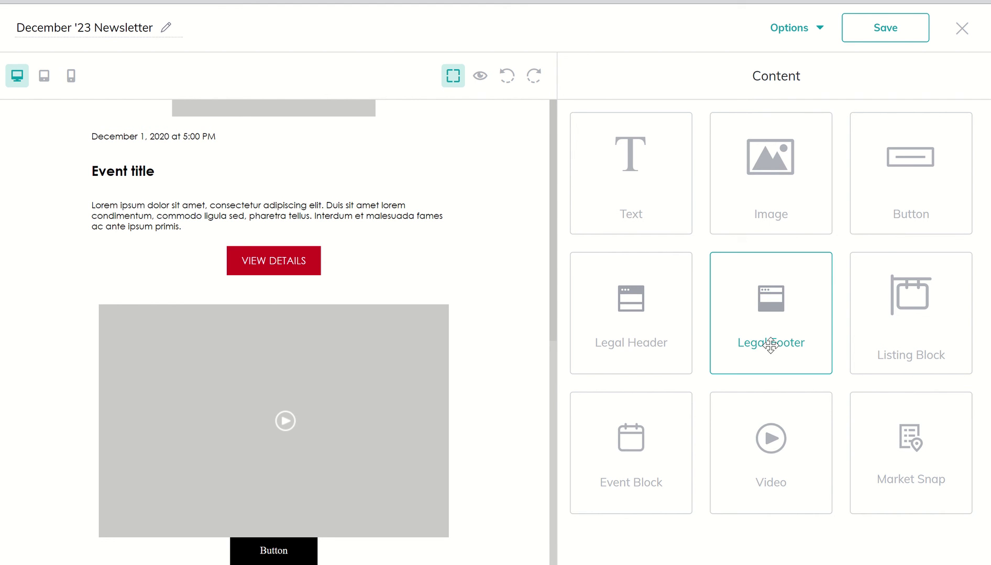
Drop the Legal Footer block below the button to close the newsletter
{"action": "left_click_drag", "start_coordinate": [770, 345], "coordinate": [491, 563]}
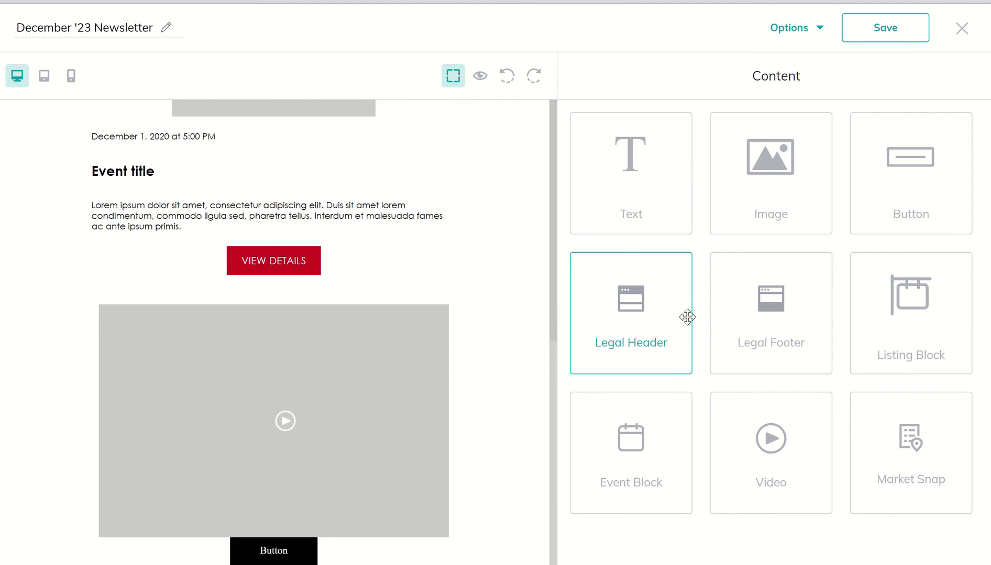
{"action": "left_click_drag", "start_coordinate": [793, 311], "coordinate": [486, 559]}
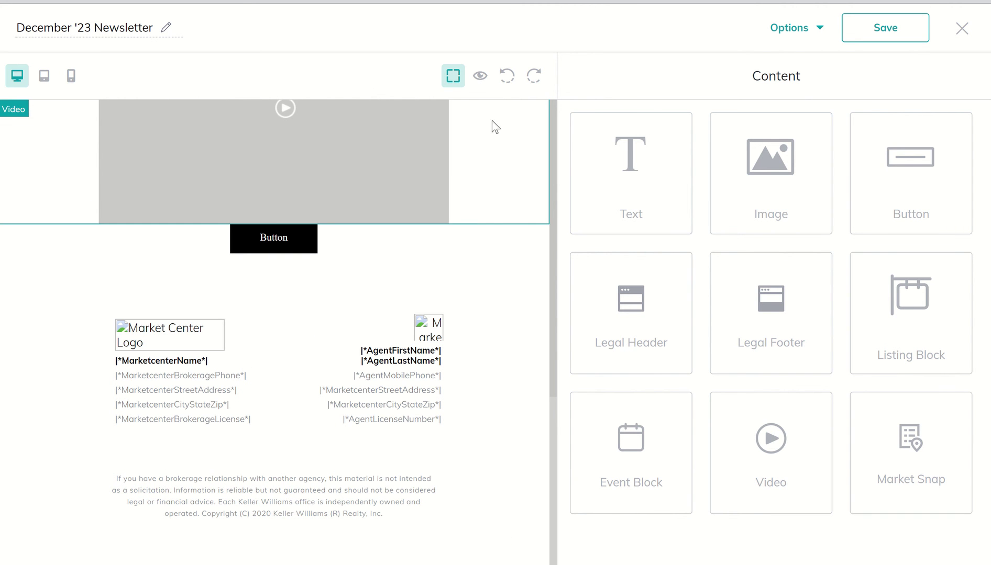
Preview the December '23 Newsletter down to its legal footer, then close the preview
{"action": "left_click", "coordinate": [481, 76]}
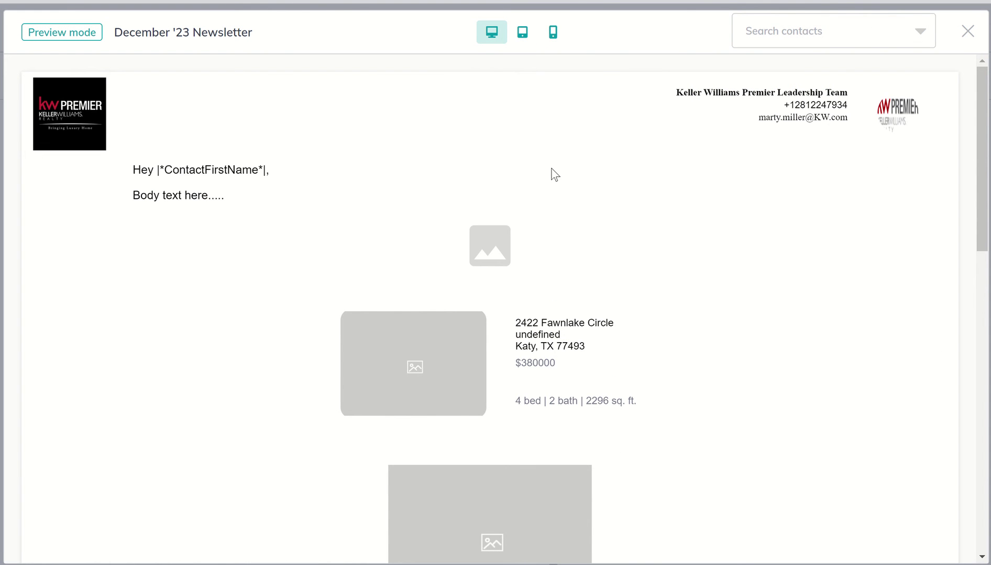
{"action": "scroll", "coordinate": [356, 324], "scroll_direction": "down", "scroll_amount": 3}
{"action": "scroll", "coordinate": [357, 325], "scroll_direction": "up", "scroll_amount": 2}
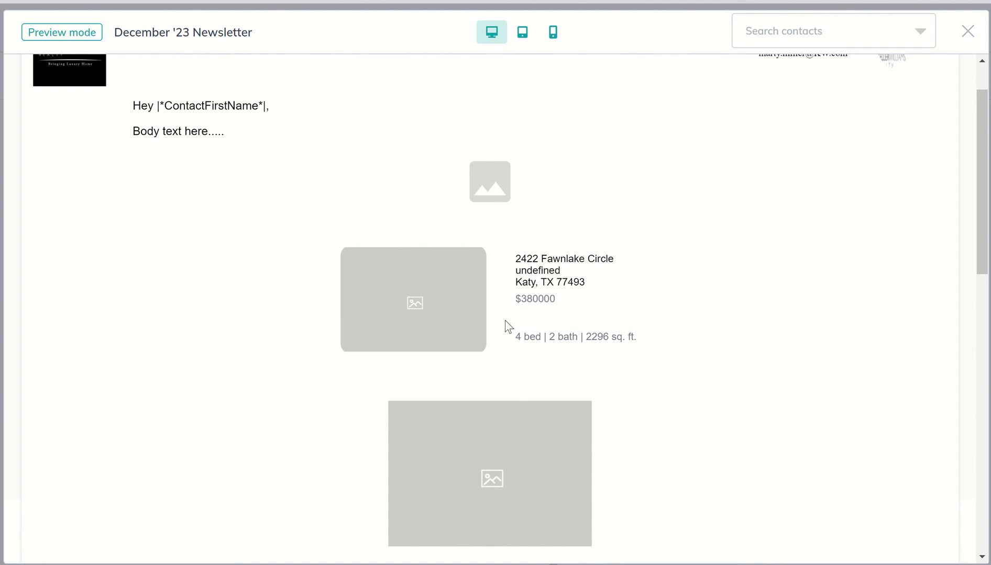
{"action": "scroll", "coordinate": [554, 375], "scroll_direction": "down", "scroll_amount": 3}
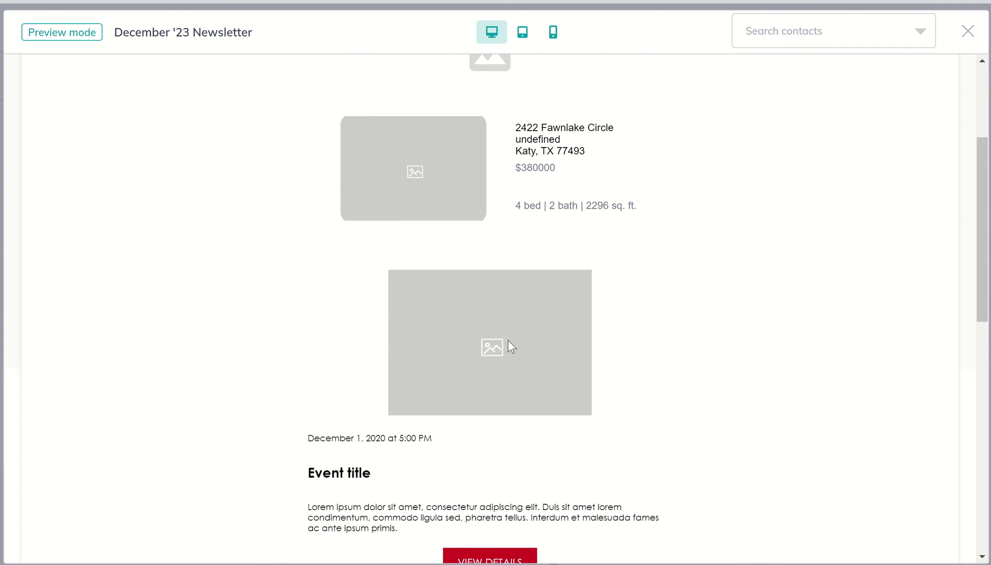
{"action": "scroll", "coordinate": [507, 342], "scroll_direction": "down", "scroll_amount": 6}
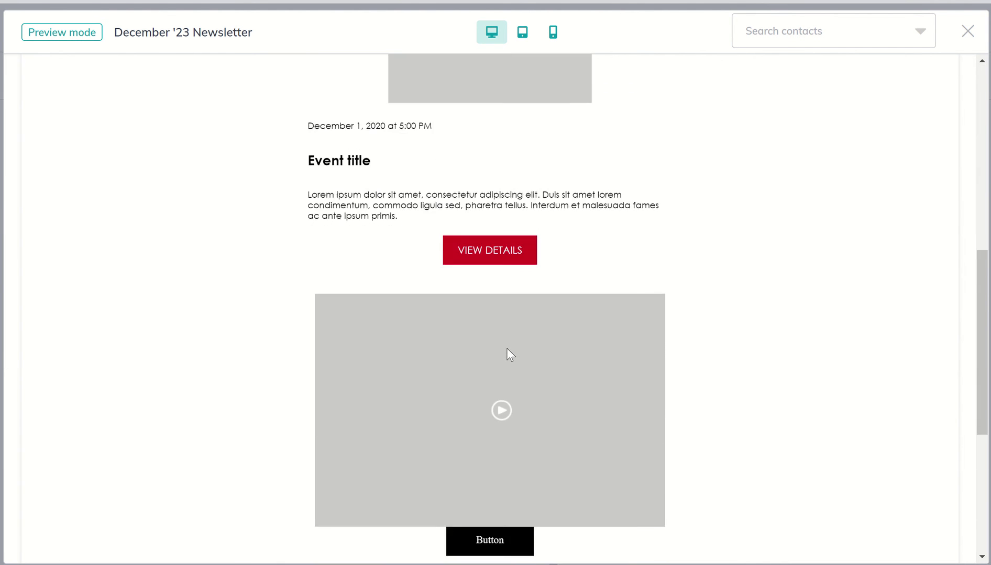
{"action": "scroll", "coordinate": [506, 355], "scroll_direction": "down", "scroll_amount": 2}
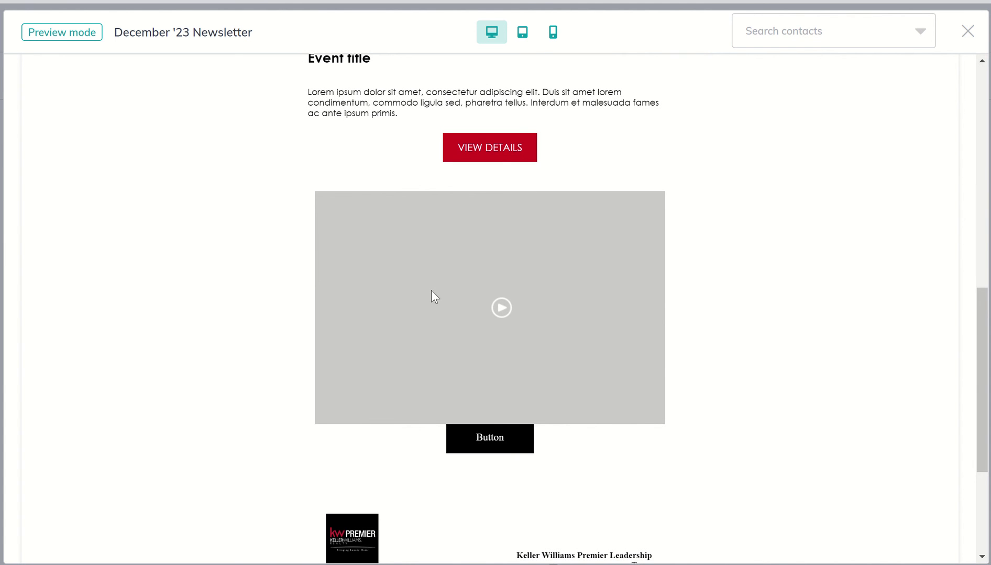
{"action": "scroll", "coordinate": [431, 290], "scroll_direction": "down", "scroll_amount": 2}
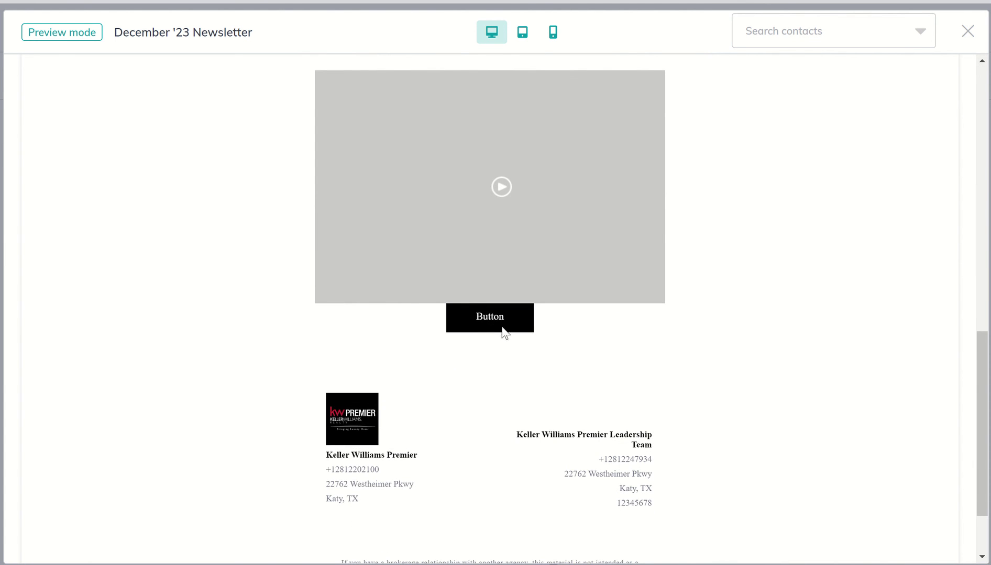
{"action": "scroll", "coordinate": [477, 406], "scroll_direction": "down", "scroll_amount": 2}
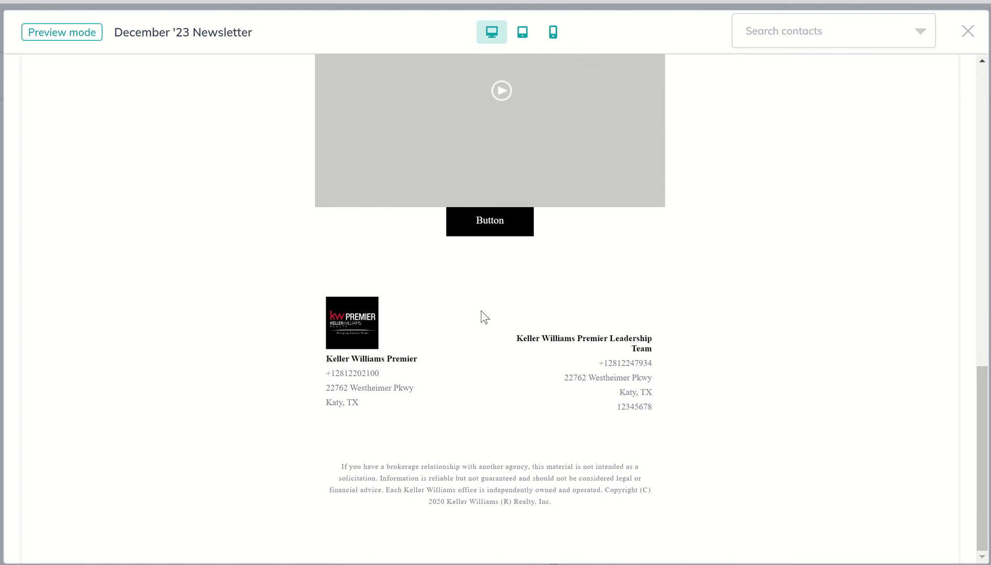
{"action": "scroll", "coordinate": [515, 367], "scroll_direction": "up", "scroll_amount": 15}
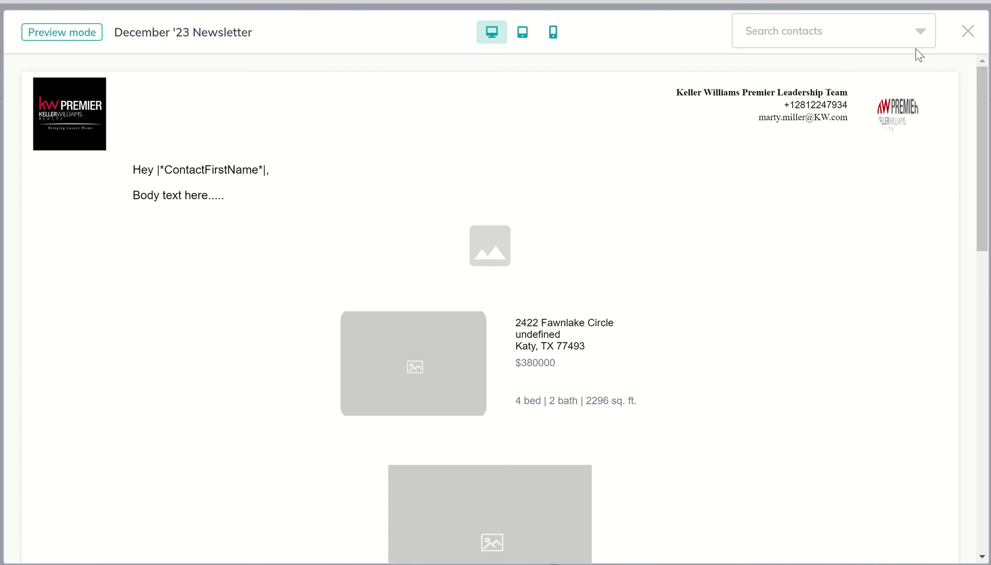
{"action": "left_click", "coordinate": [967, 32]}
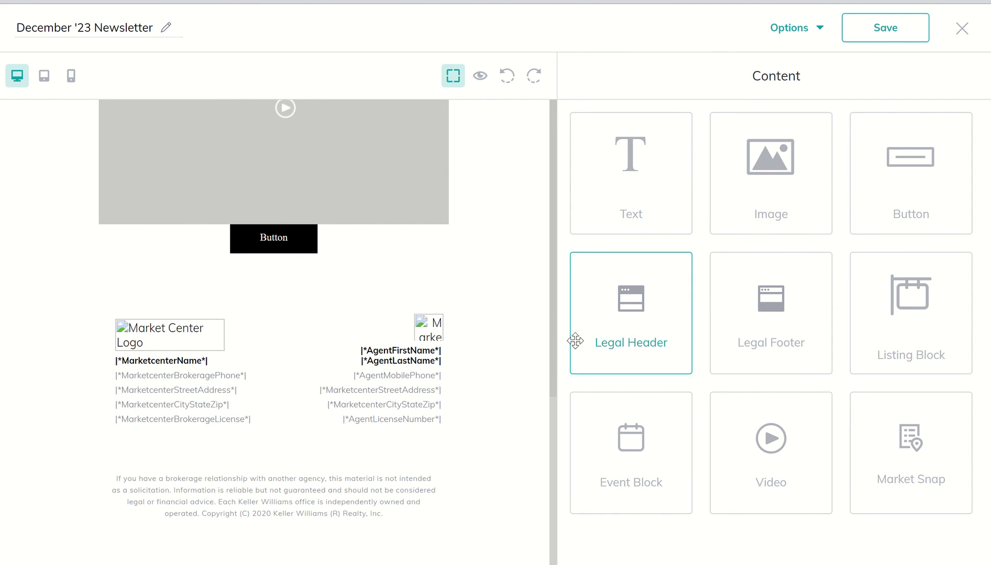
Return to the newsletter header and show Options: Preview, Send test email, Download template
{"action": "scroll", "coordinate": [387, 330], "scroll_direction": "up", "scroll_amount": 7}
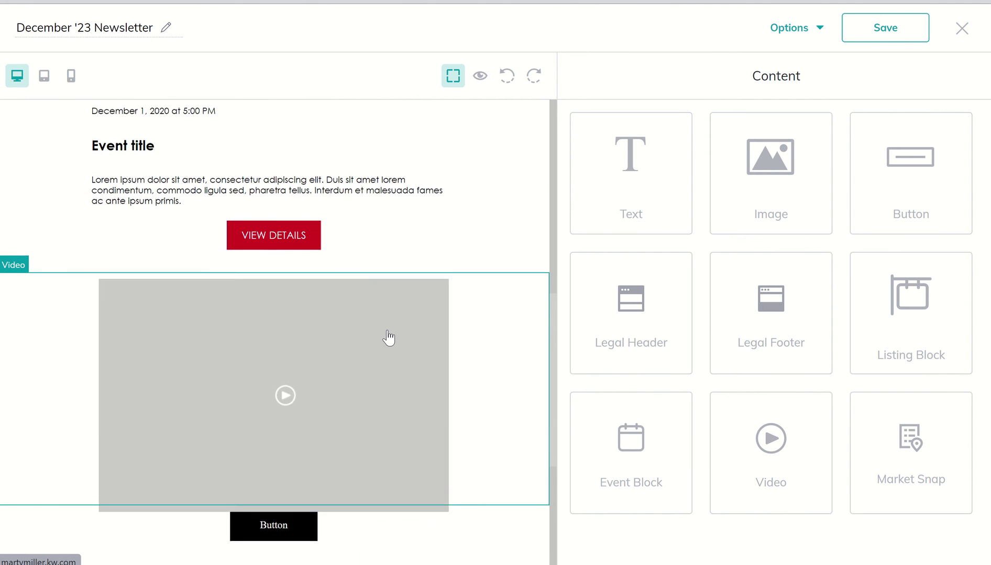
{"action": "scroll", "coordinate": [388, 336], "scroll_direction": "up", "scroll_amount": 3}
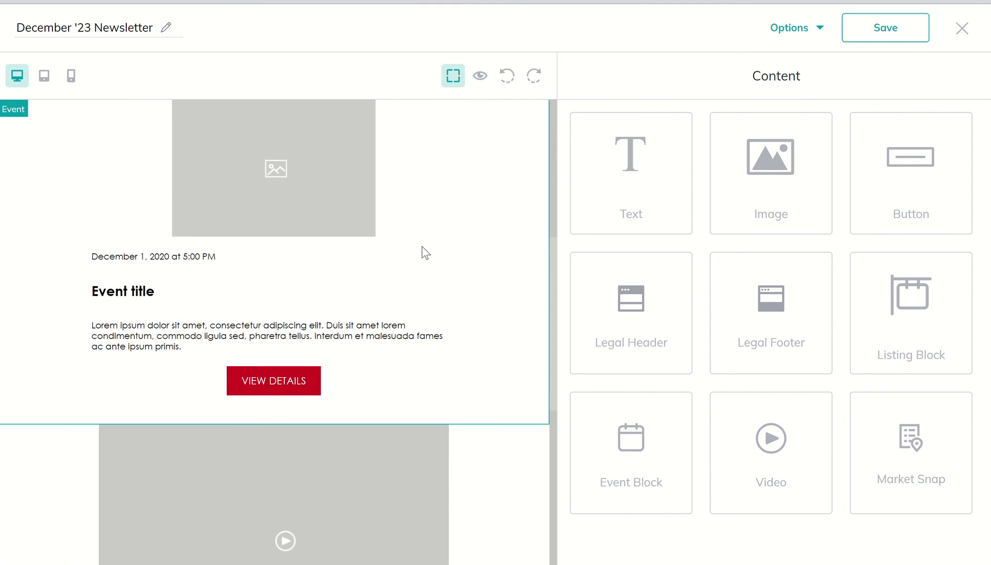
{"action": "scroll", "coordinate": [425, 253], "scroll_direction": "up", "scroll_amount": 10}
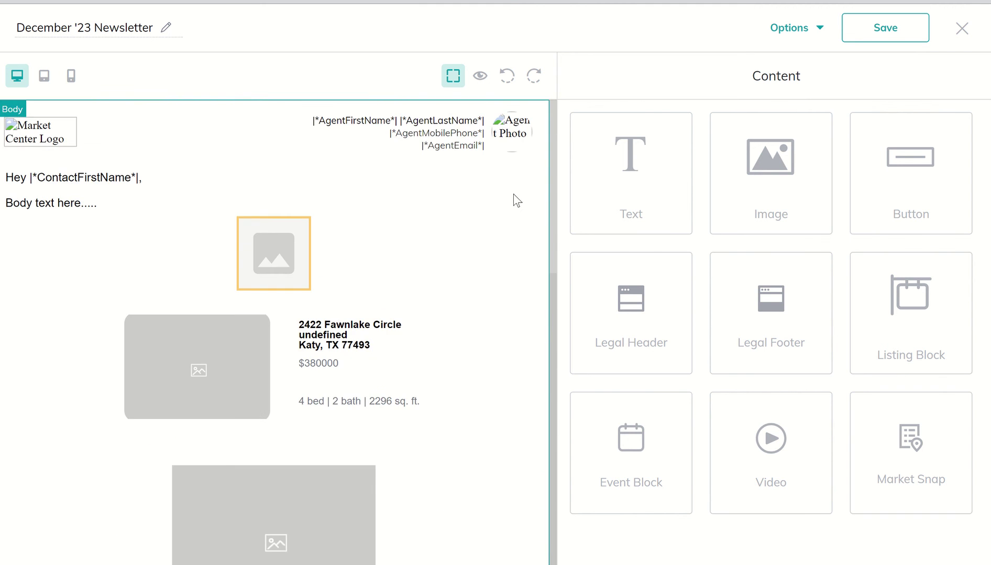
{"action": "left_click", "coordinate": [806, 37]}
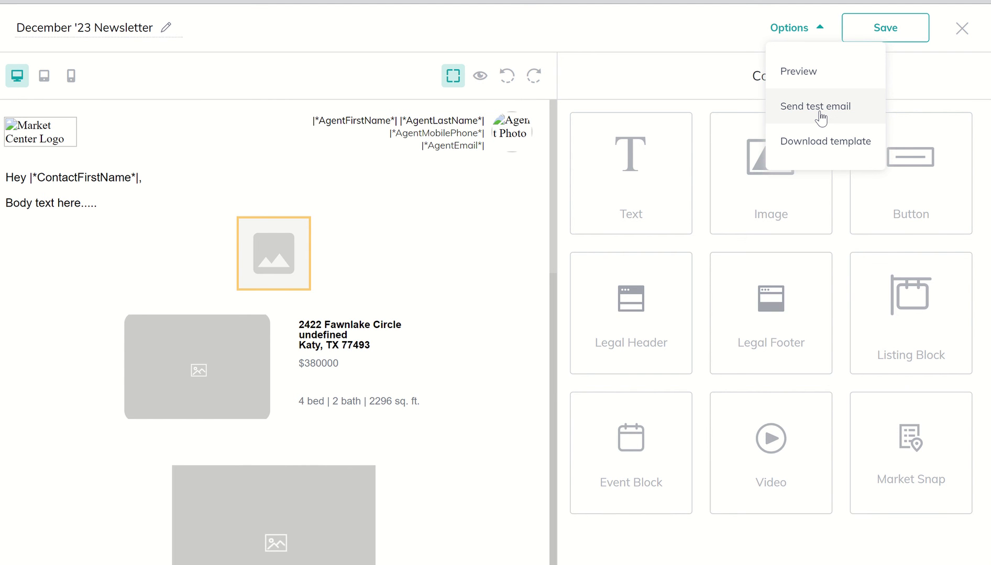
Dismiss the Options list so the editor shows the top of the newsletter
{"action": "left_click", "coordinate": [394, 48]}
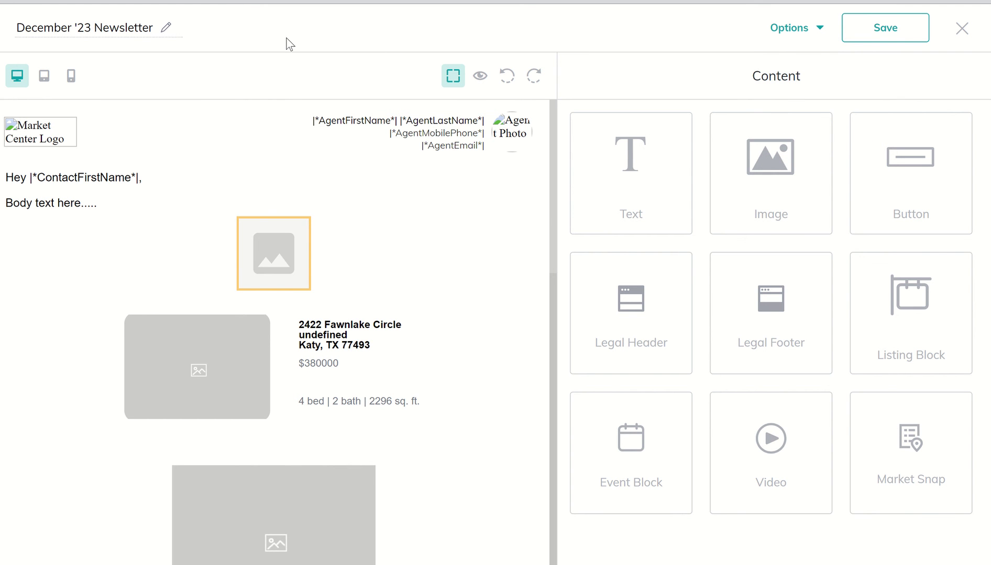